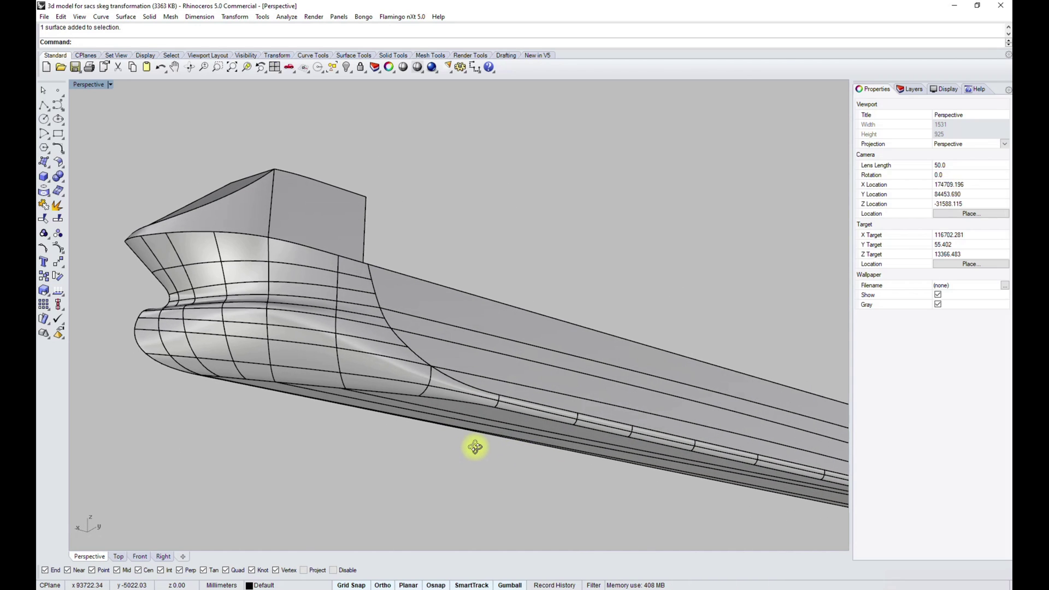
Drag a hull surface near the bulbous bow upward along the hull, then deselect it
{"action": "scroll", "coordinate": [382, 336], "scroll_direction": "up", "scroll_amount": 5}
{"action": "left_click", "coordinate": [382, 343]}
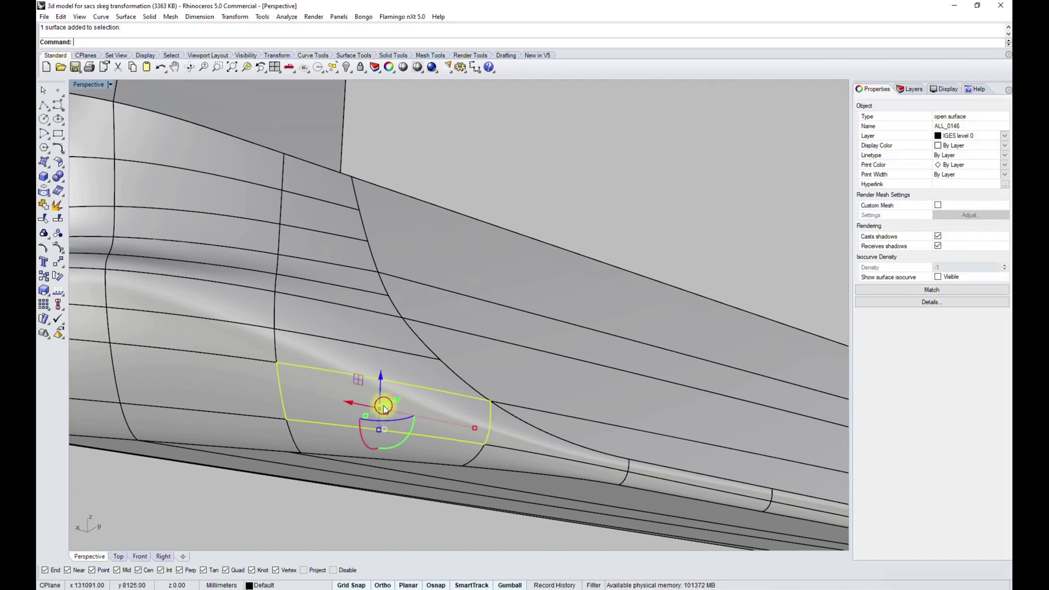
{"action": "left_click_drag", "start_coordinate": [389, 371], "coordinate": [336, 244]}
{"action": "scroll", "coordinate": [375, 293], "scroll_direction": "down", "scroll_amount": 5}
{"action": "left_click", "coordinate": [489, 460]}
Orbit the hull from a bow view round to a side view
{"action": "scroll", "coordinate": [497, 409], "scroll_direction": "up", "scroll_amount": 3}
{"action": "right_click_drag", "start_coordinate": [381, 386], "coordinate": [390, 411]}
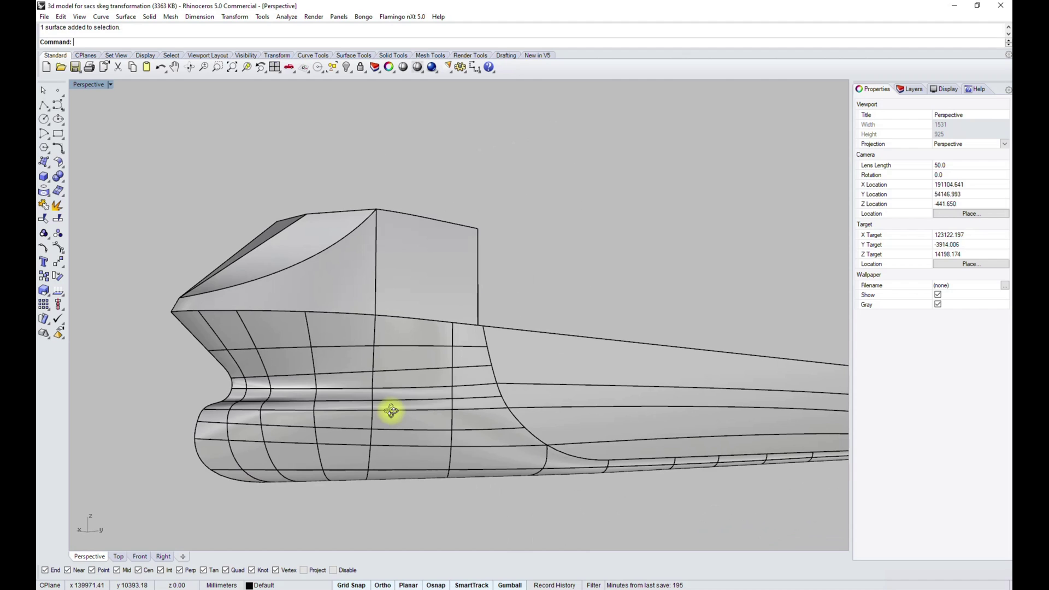
{"action": "right_click_drag", "start_coordinate": [290, 355], "coordinate": [325, 342]}
{"action": "scroll", "coordinate": [401, 401], "scroll_direction": "down", "scroll_amount": 3}
{"action": "scroll", "coordinate": [590, 497], "scroll_direction": "up", "scroll_amount": 10}
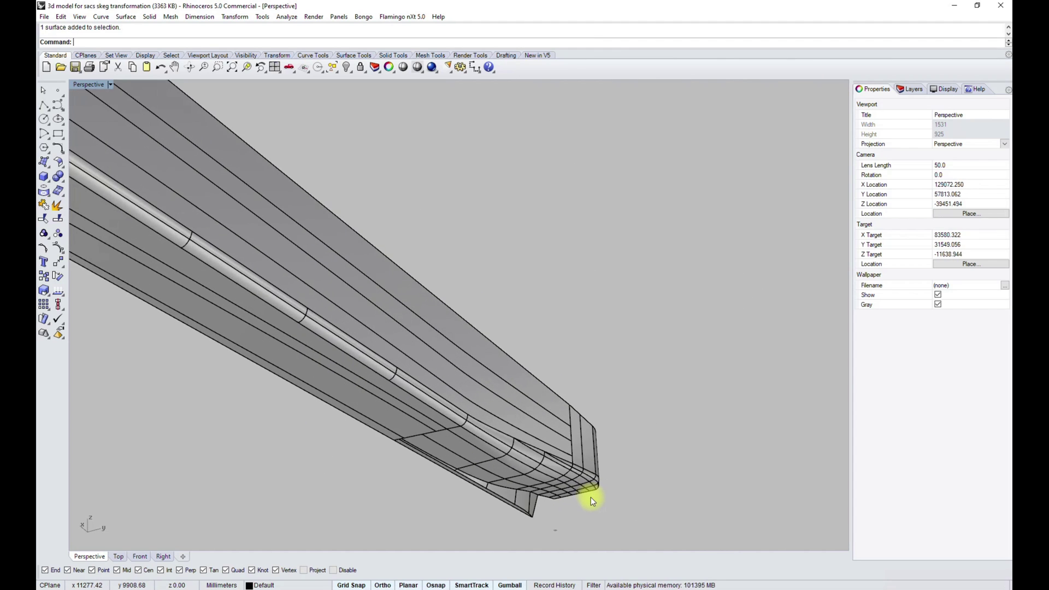
{"action": "scroll", "coordinate": [591, 497], "scroll_direction": "down", "scroll_amount": 5}
{"action": "right_click_drag", "start_coordinate": [355, 388], "coordinate": [368, 426]}
{"action": "scroll", "coordinate": [306, 297], "scroll_direction": "up", "scroll_amount": 5}
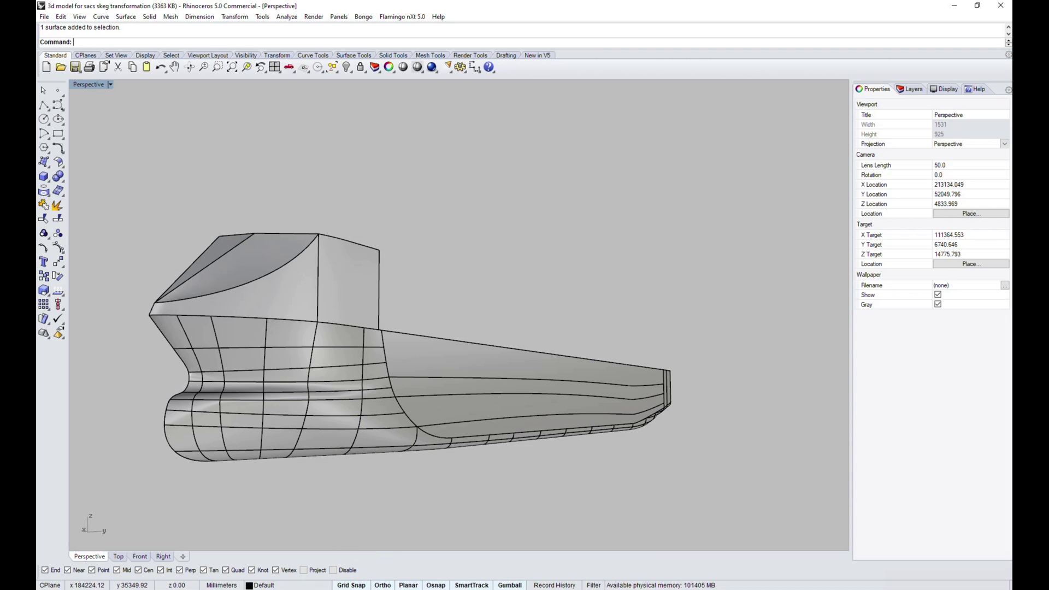
Close the current design in MAXSURF Modeler, answering the save prompt
{"action": "left_click", "coordinate": [350, 546]}
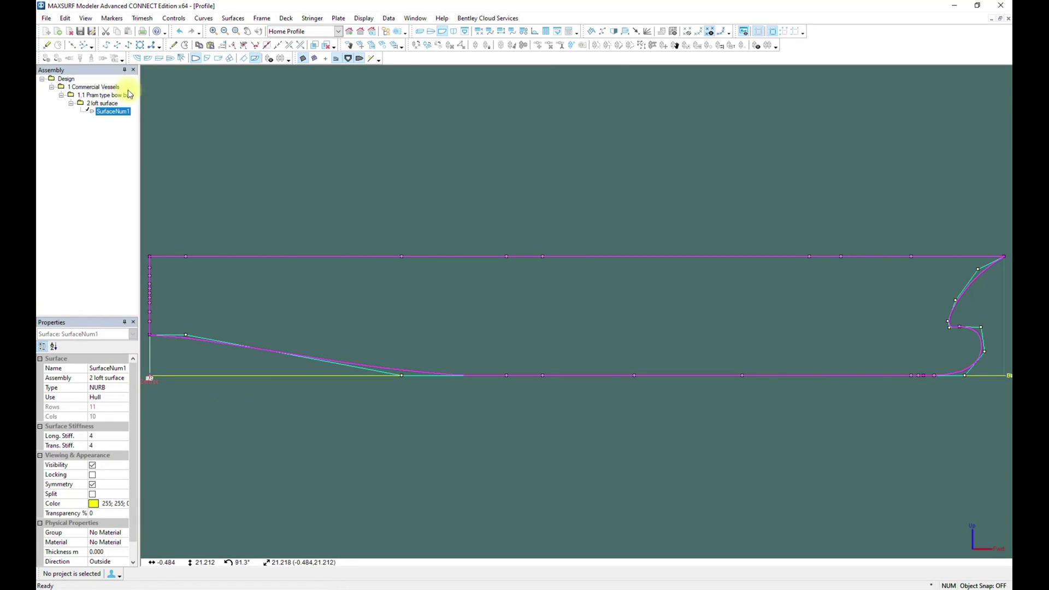
{"action": "left_click", "coordinate": [46, 18]}
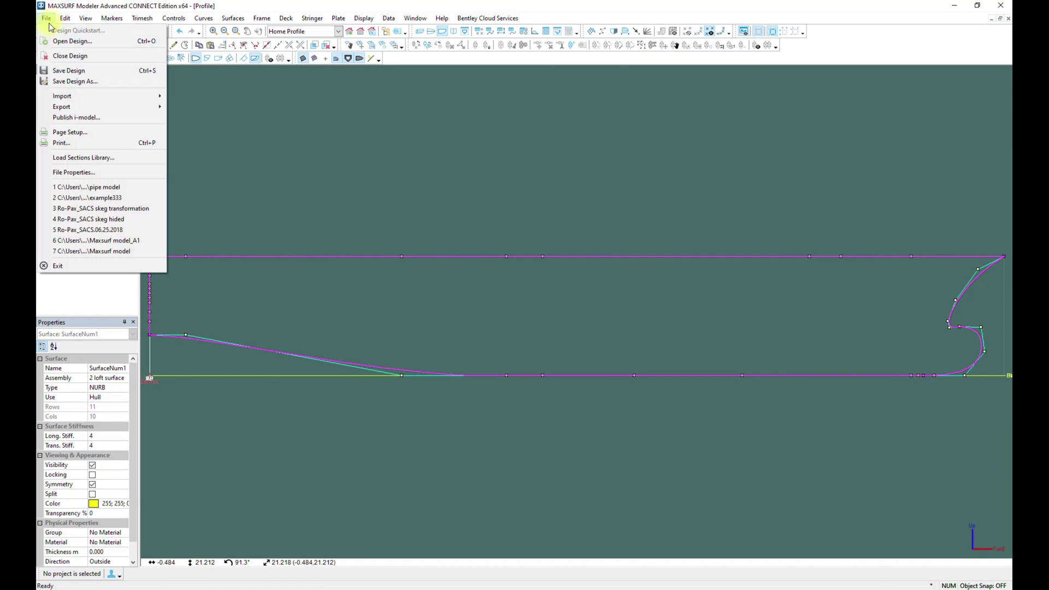
{"action": "left_click", "coordinate": [64, 58]}
{"action": "left_click", "coordinate": [522, 323]}
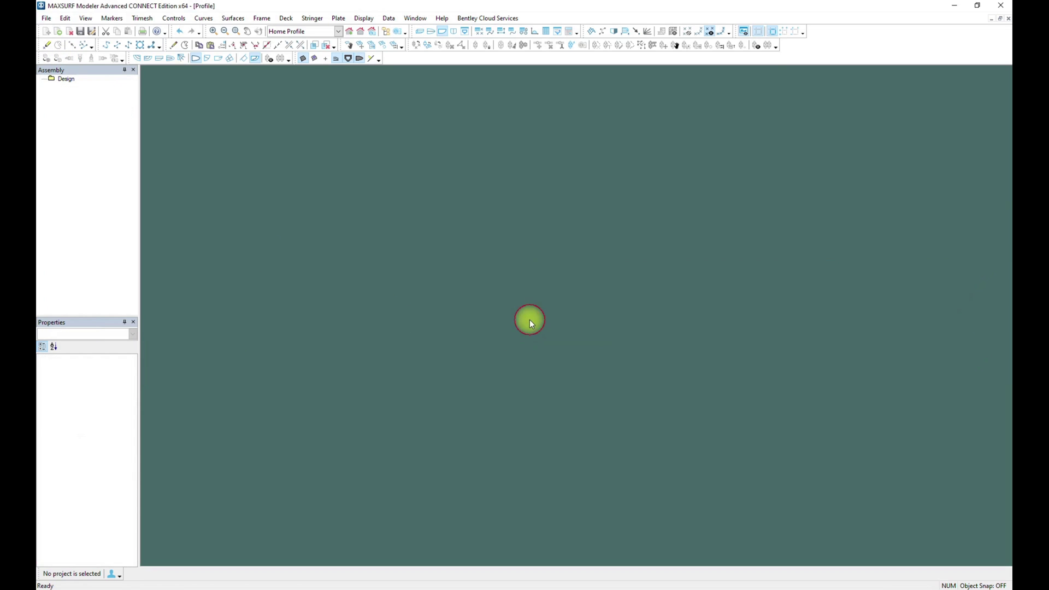
Import the Rhino file '3d model for sacs skeg transformation' without a project and view it in Perspective
{"action": "left_click", "coordinate": [46, 19]}
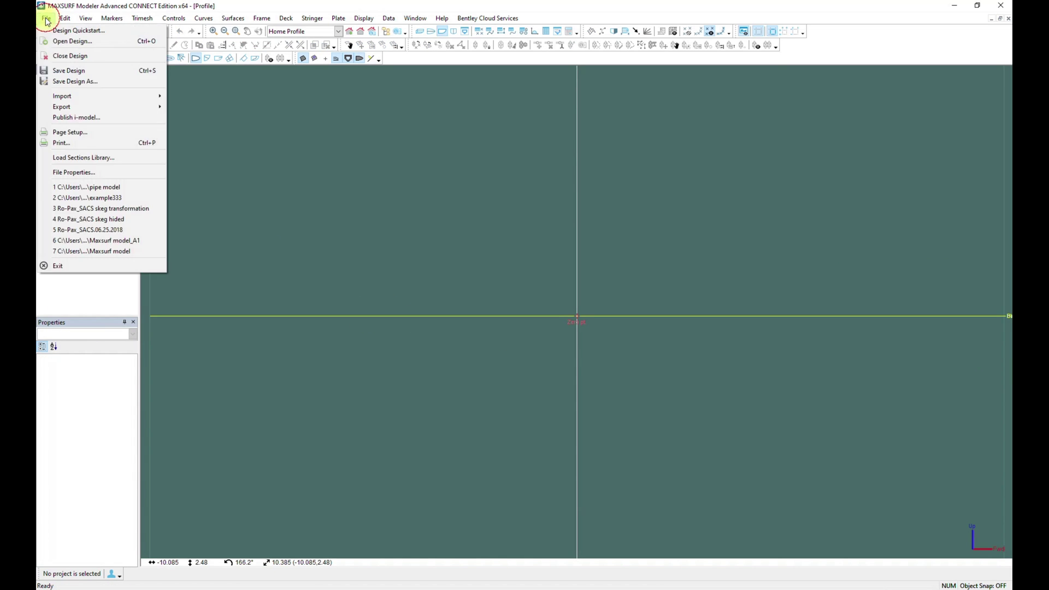
{"action": "mouse_move", "coordinate": [73, 96]}
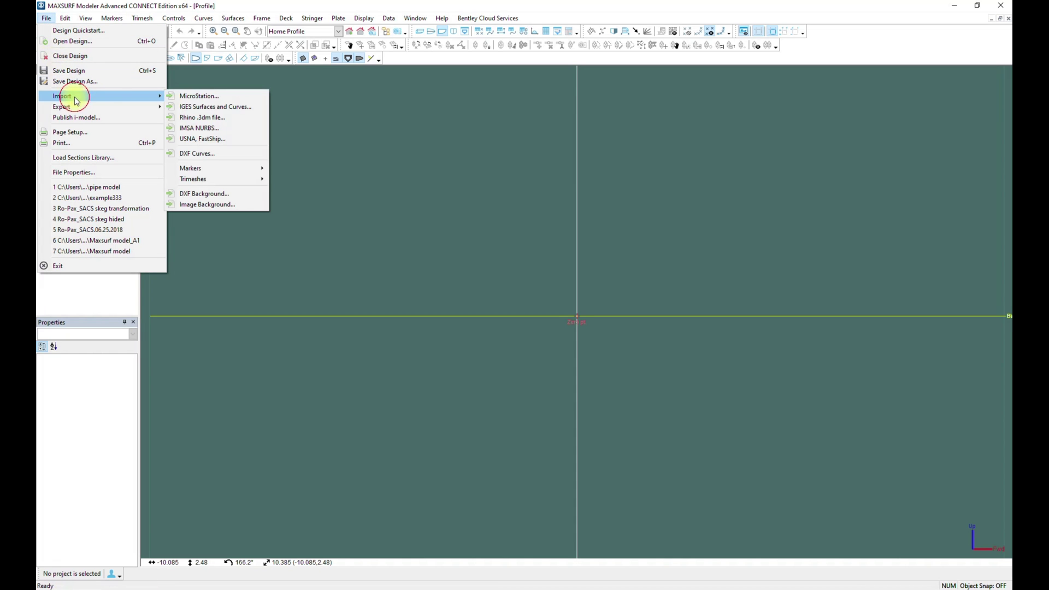
{"action": "left_click", "coordinate": [218, 119]}
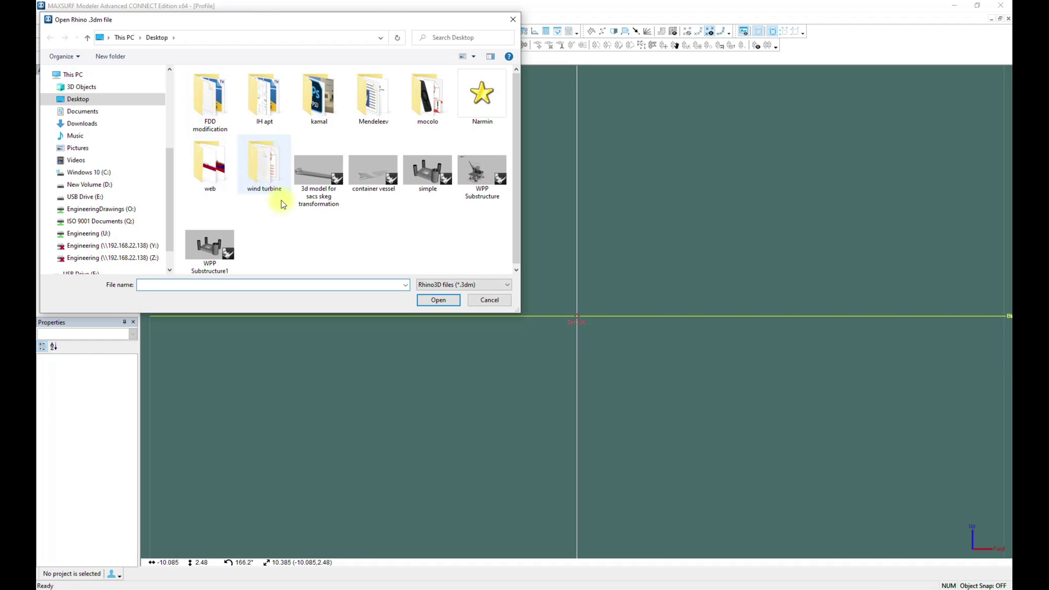
{"action": "left_click", "coordinate": [314, 186]}
{"action": "left_click", "coordinate": [444, 300]}
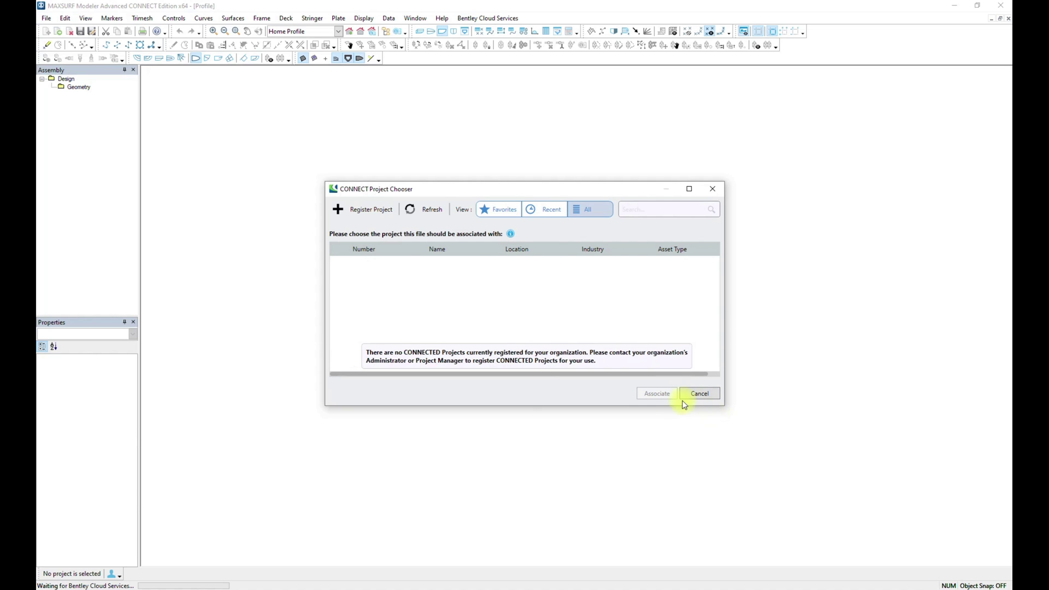
{"action": "left_click", "coordinate": [706, 396]}
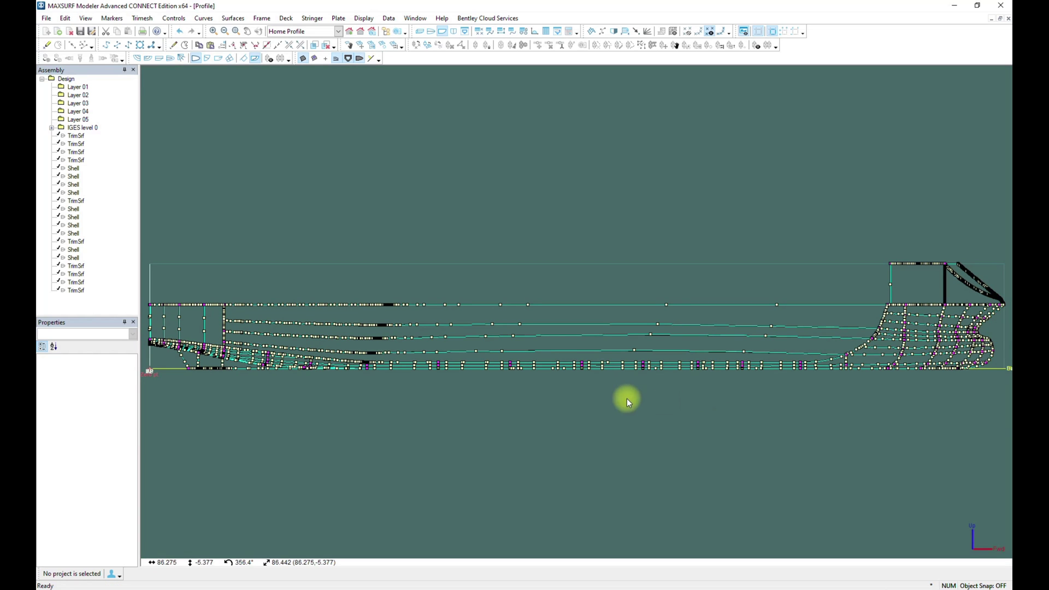
{"action": "left_click", "coordinate": [419, 31]}
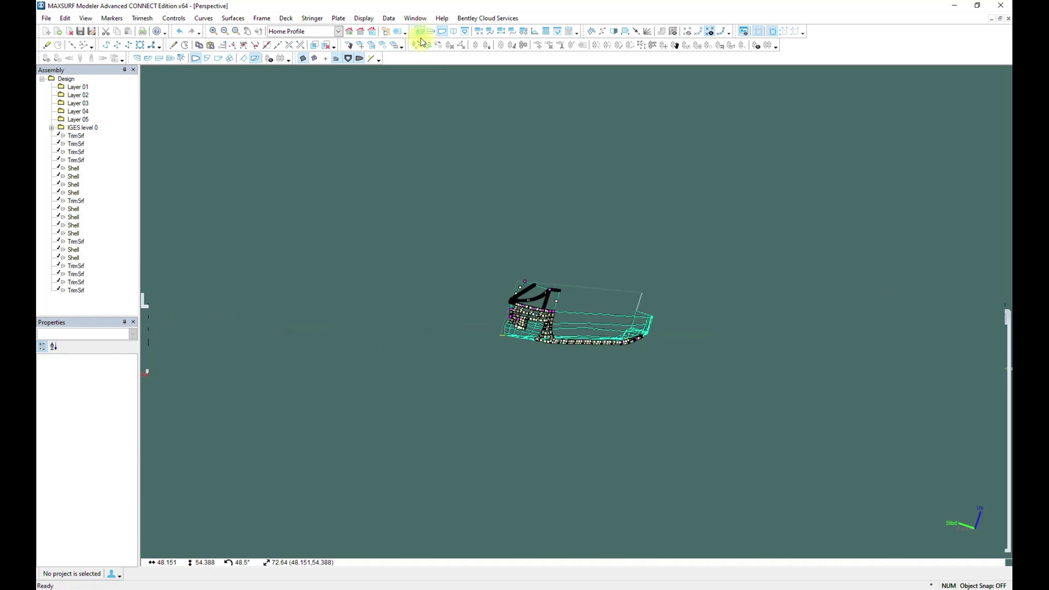
Render the imported hull as shaded surfaces
{"action": "scroll", "coordinate": [650, 296], "scroll_direction": "up", "scroll_amount": 3}
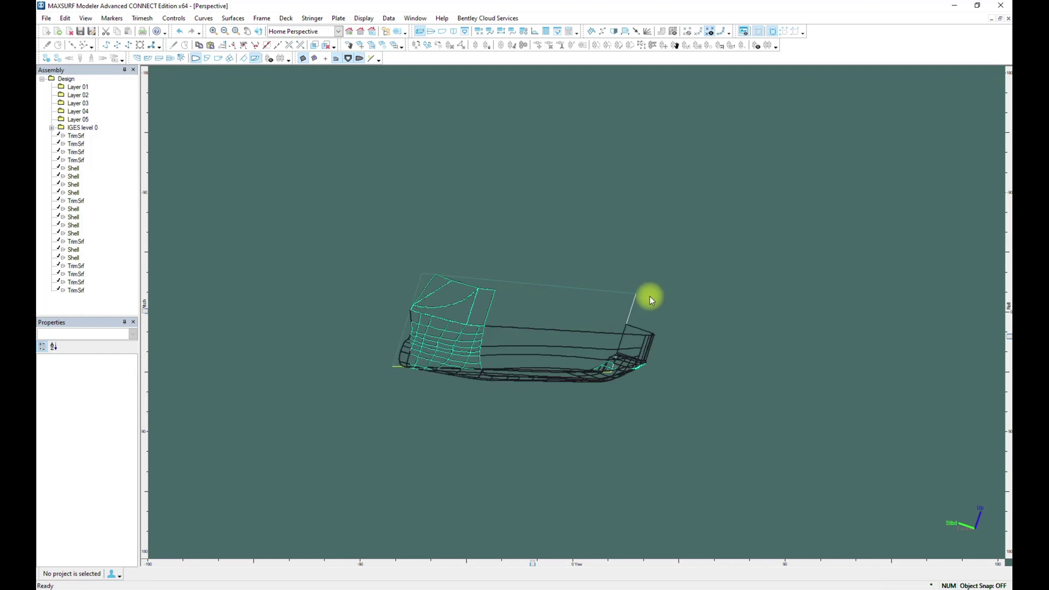
{"action": "left_click", "coordinate": [47, 58]}
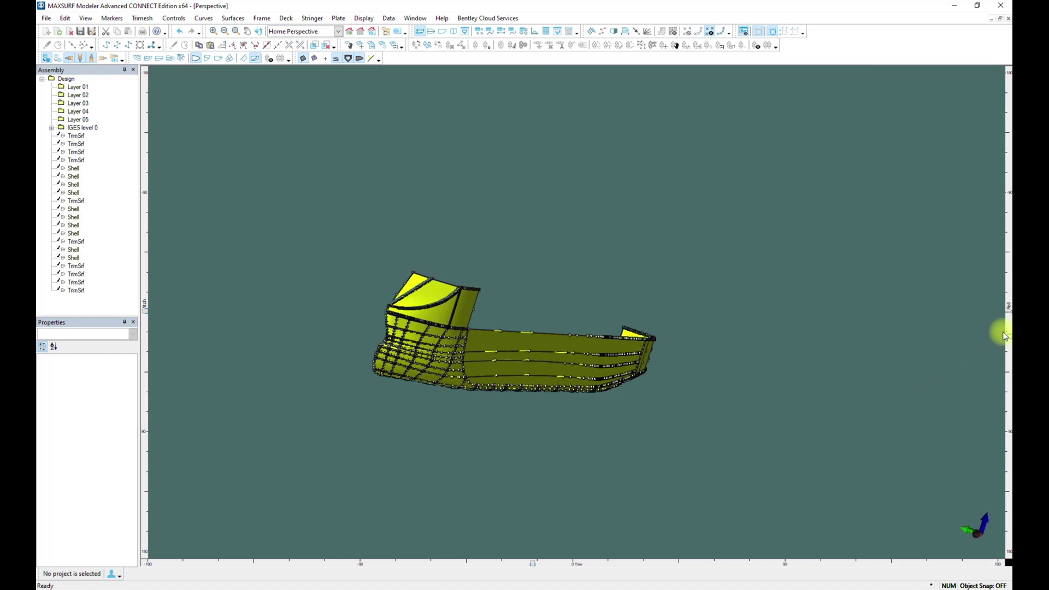
{"action": "mouse_move", "coordinate": [1008, 336]}
{"action": "left_mouse_down"}
{"action": "mouse_move", "coordinate": [1004, 370]}
{"action": "mouse_move", "coordinate": [1007, 224]}
{"action": "mouse_move", "coordinate": [1007, 325]}
{"action": "mouse_move", "coordinate": [1008, 308]}
{"action": "left_mouse_up"}
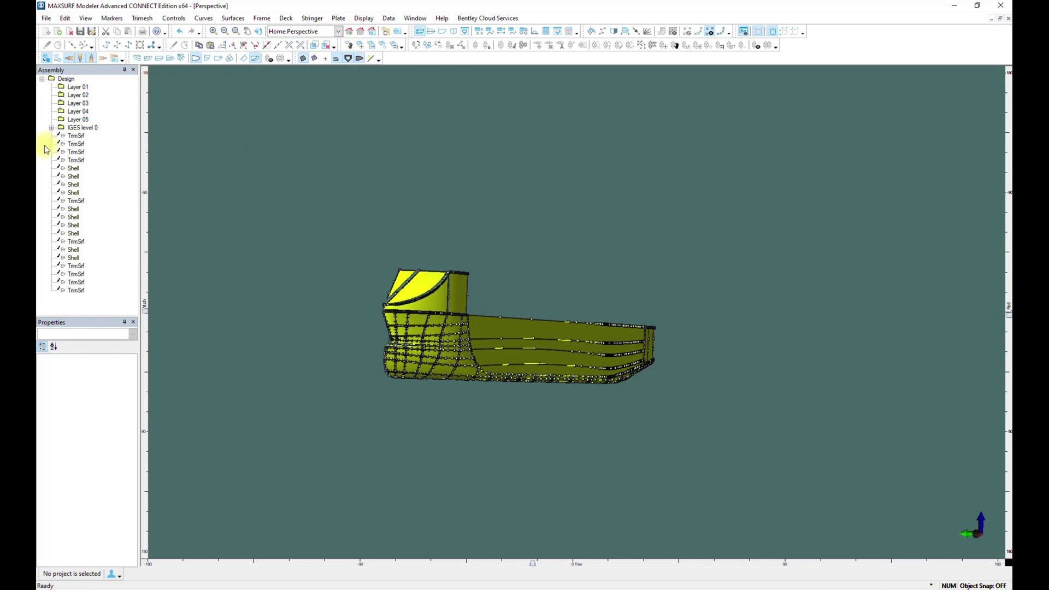
Select all surfaces from the first ALL_0146 to the last TrimSrf and enable Symmetry
{"action": "left_click", "coordinate": [52, 130]}
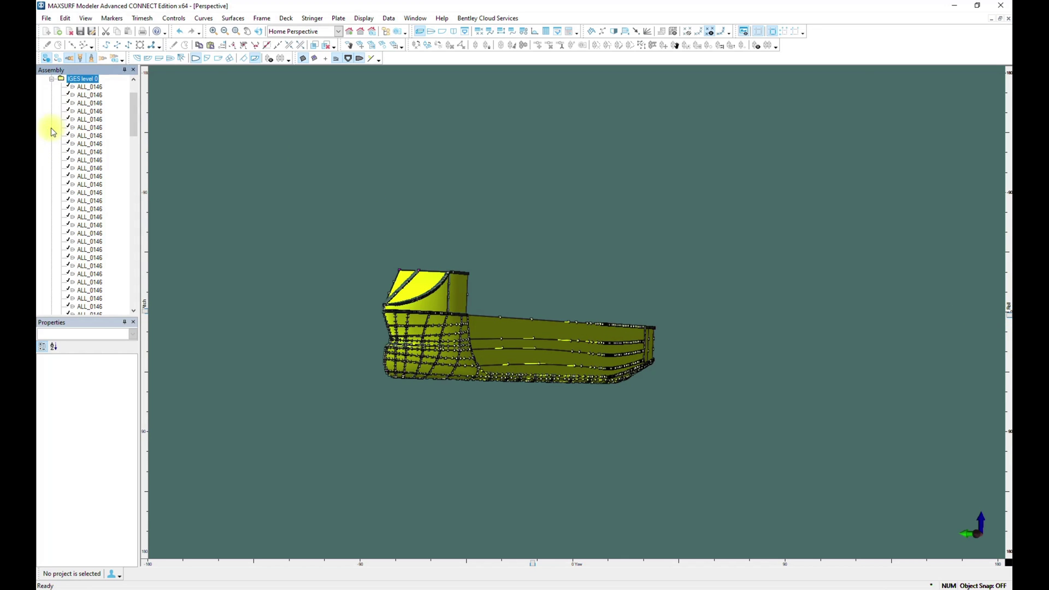
{"action": "left_click", "coordinate": [90, 87]}
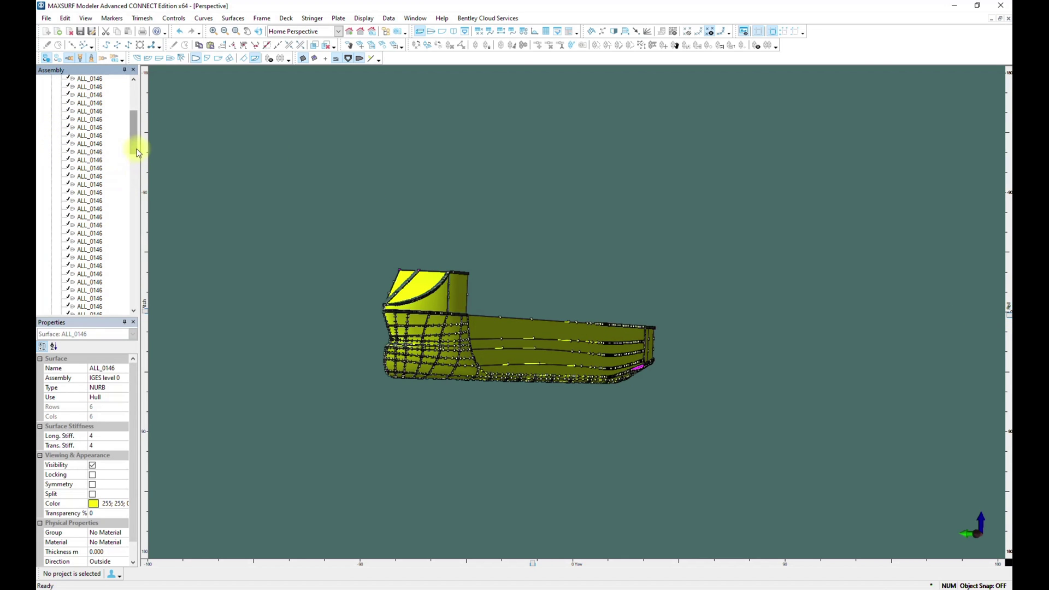
{"action": "left_click_drag", "start_coordinate": [133, 141], "coordinate": [135, 294]}
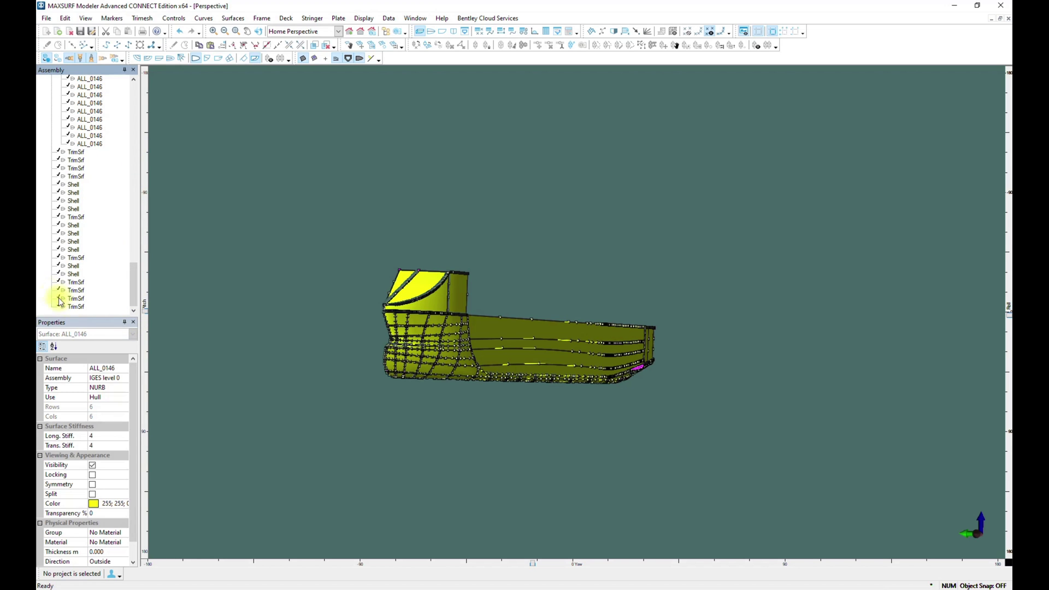
{"action": "left_click", "coordinate": [77, 306], "text": "shift"}
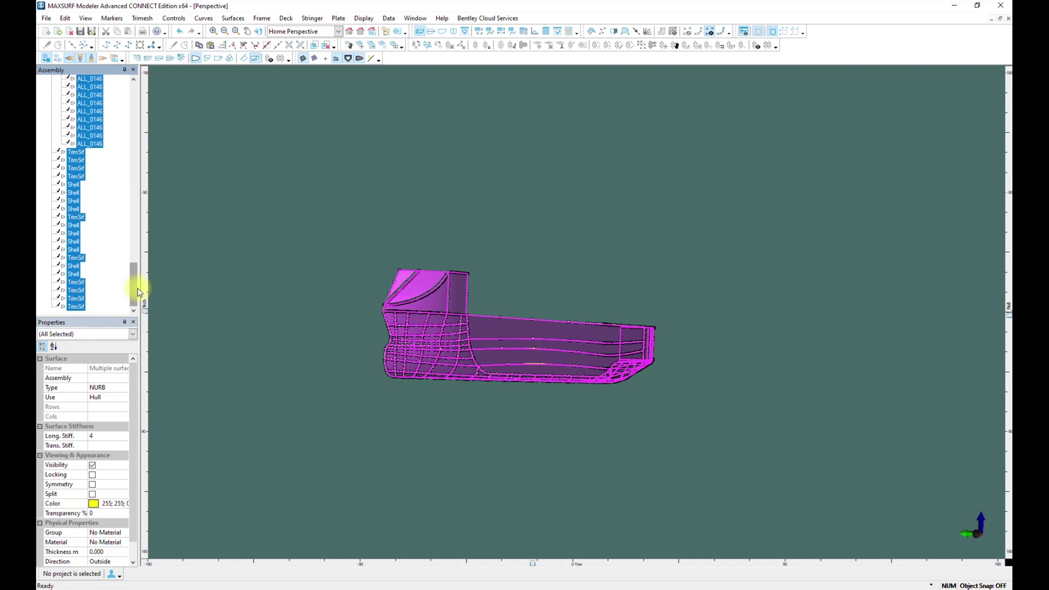
{"action": "left_click_drag", "start_coordinate": [137, 291], "coordinate": [131, 104]}
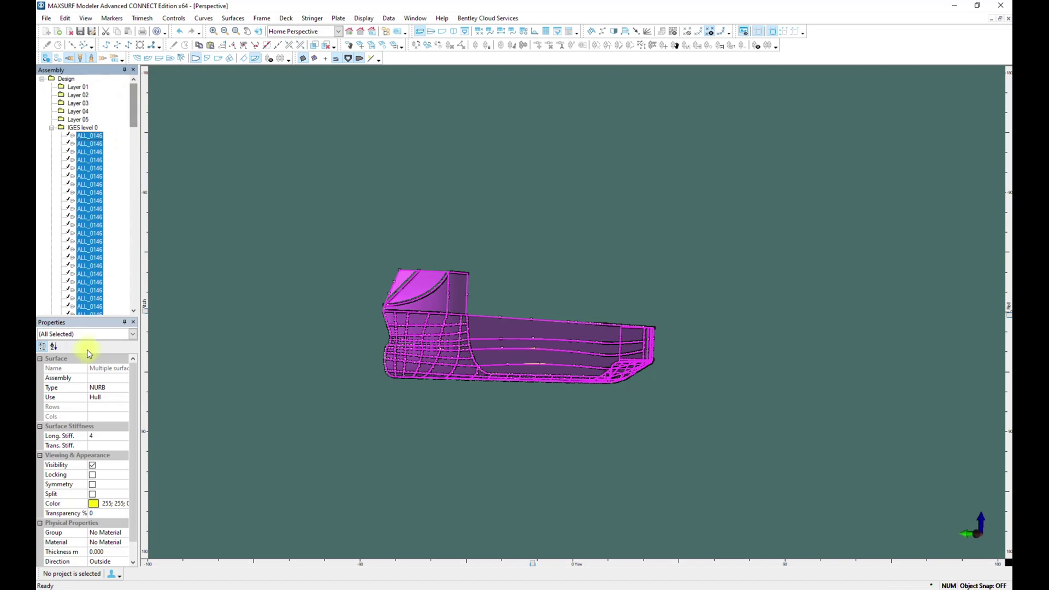
{"action": "left_click", "coordinate": [92, 485]}
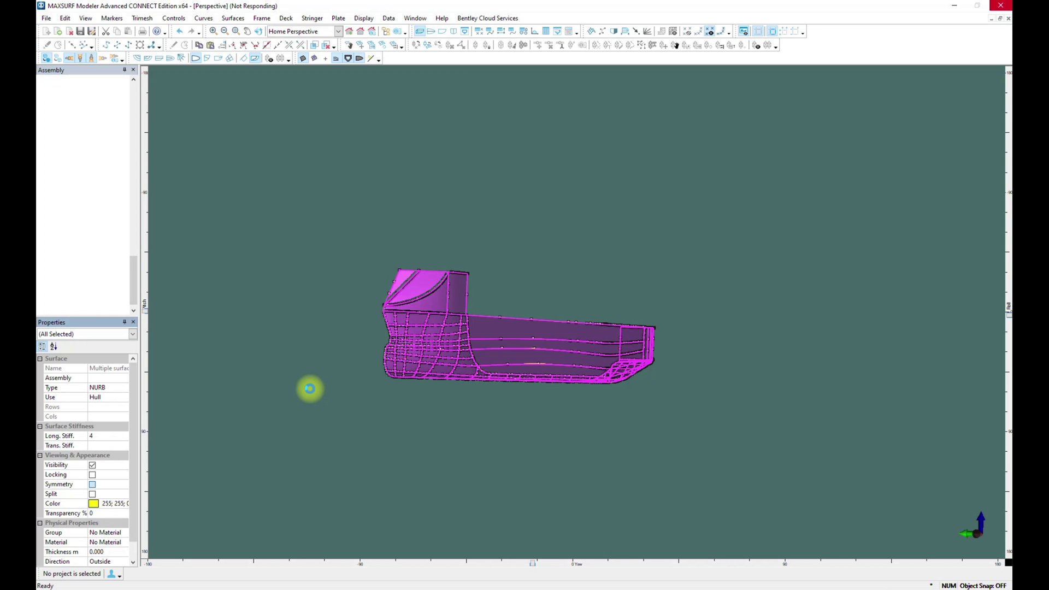
{"action": "left_click", "coordinate": [309, 388]}
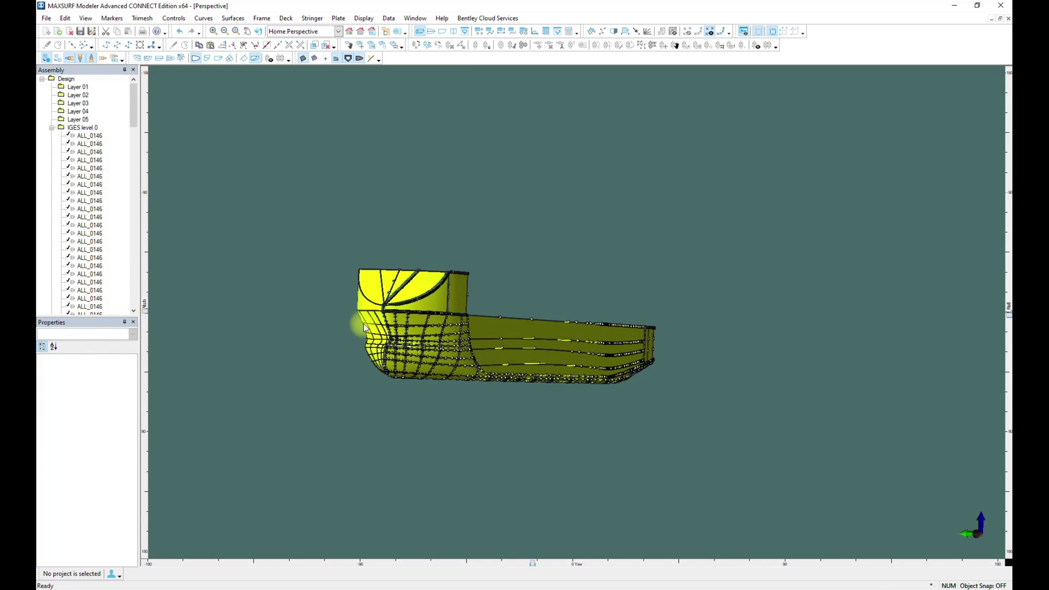
{"action": "scroll", "coordinate": [372, 335], "scroll_direction": "up", "scroll_amount": 3}
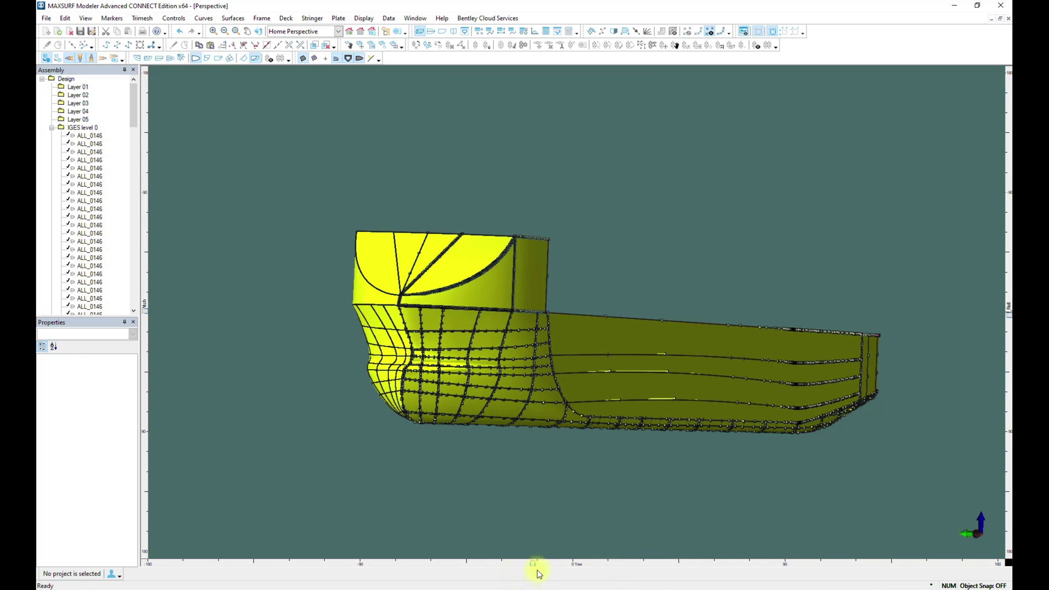
{"action": "left_click_drag", "start_coordinate": [537, 569], "coordinate": [493, 569]}
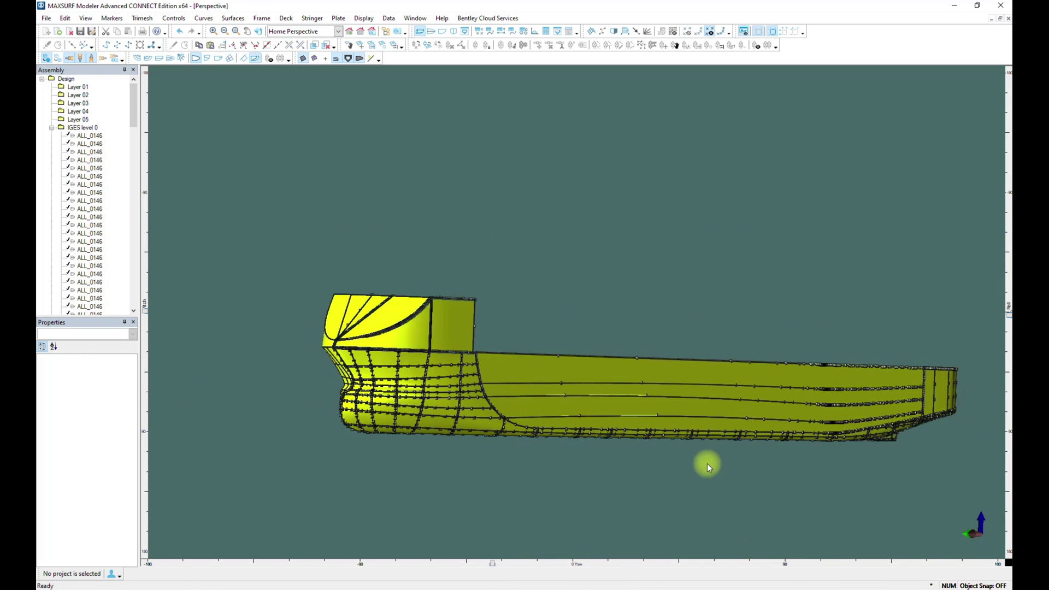
{"action": "scroll", "coordinate": [707, 463], "scroll_direction": "down", "scroll_amount": 3}
{"action": "scroll", "coordinate": [526, 400], "scroll_direction": "up", "scroll_amount": 6}
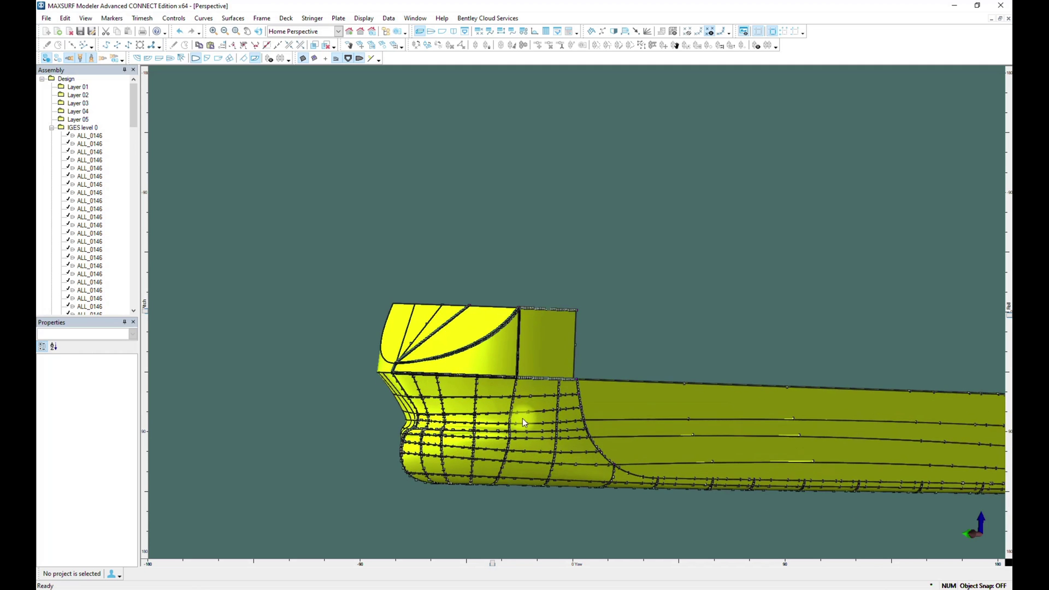
{"action": "scroll", "coordinate": [493, 468], "scroll_direction": "up", "scroll_amount": 1}
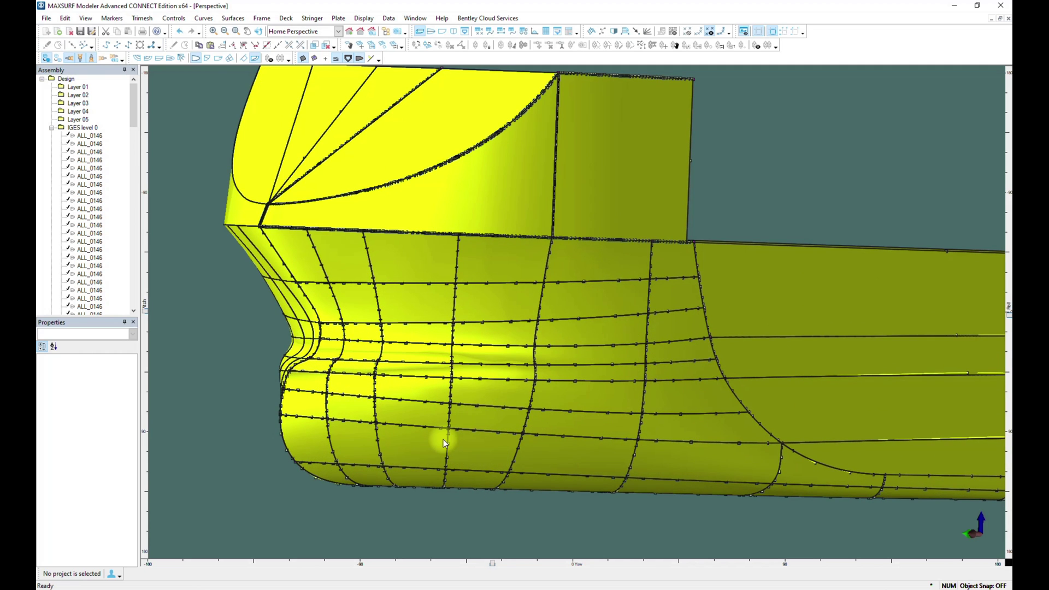
{"action": "scroll", "coordinate": [444, 439], "scroll_direction": "down", "scroll_amount": 5}
{"action": "left_click_drag", "start_coordinate": [1007, 318], "coordinate": [1004, 295]}
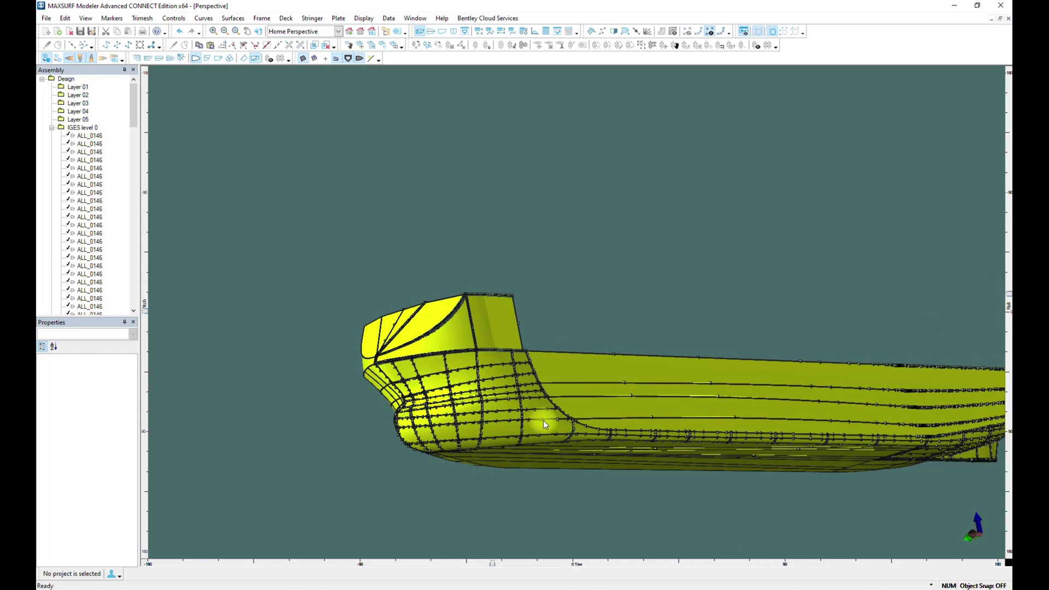
{"action": "scroll", "coordinate": [278, 391], "scroll_direction": "down", "scroll_amount": 1}
{"action": "scroll", "coordinate": [712, 408], "scroll_direction": "up", "scroll_amount": 1}
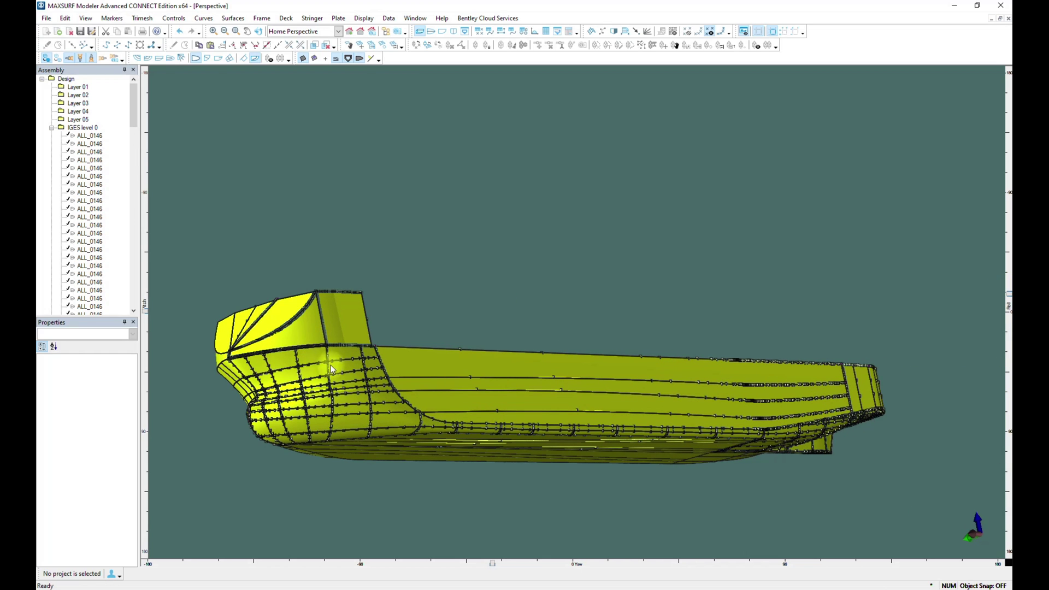
{"action": "scroll", "coordinate": [362, 369], "scroll_direction": "up", "scroll_amount": 3}
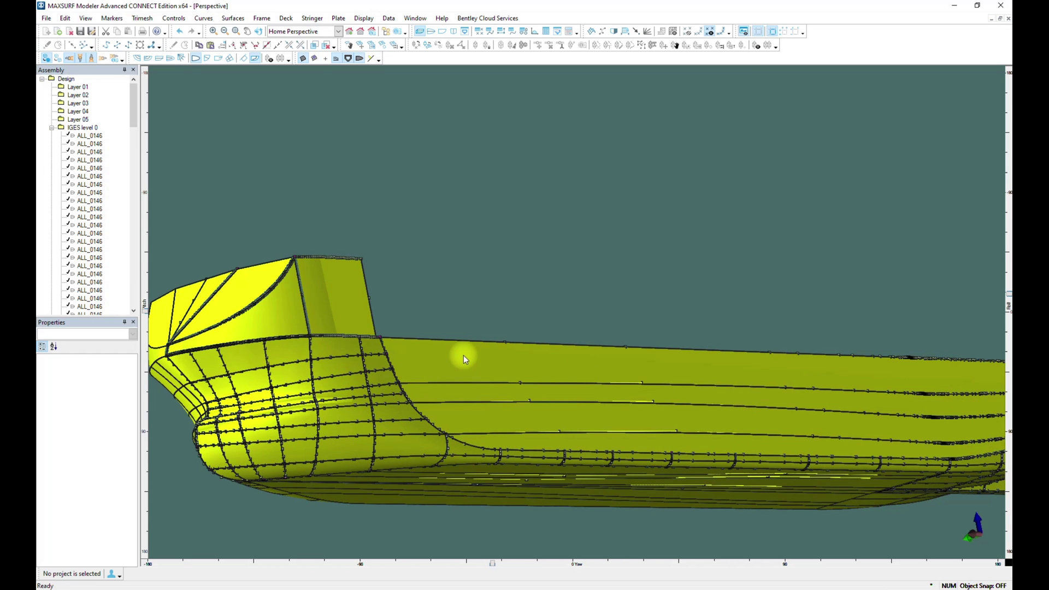
{"action": "scroll", "coordinate": [463, 357], "scroll_direction": "down", "scroll_amount": 1}
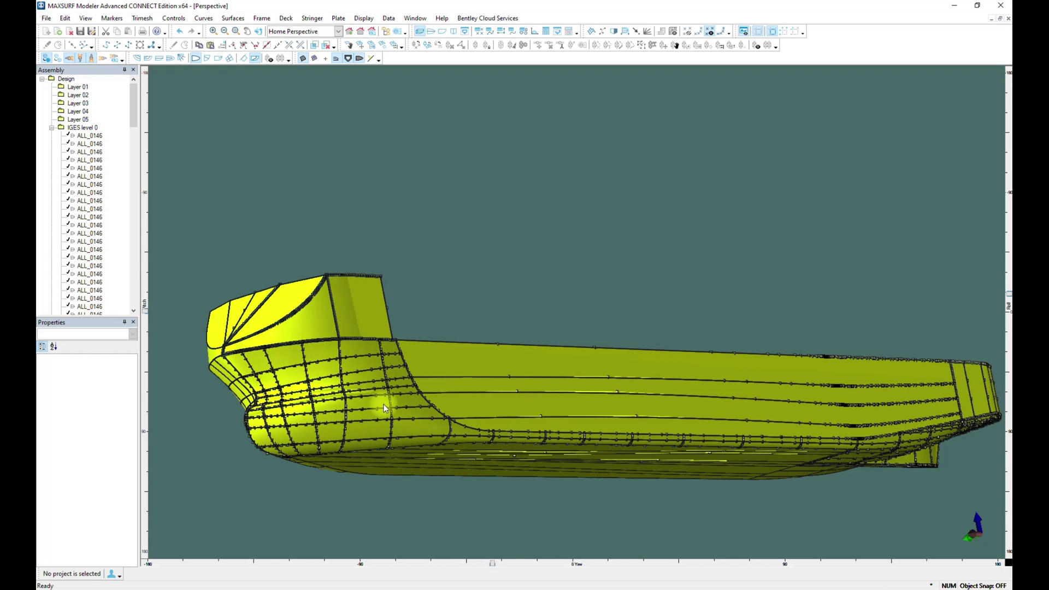
{"action": "scroll", "coordinate": [384, 405], "scroll_direction": "up", "scroll_amount": 3}
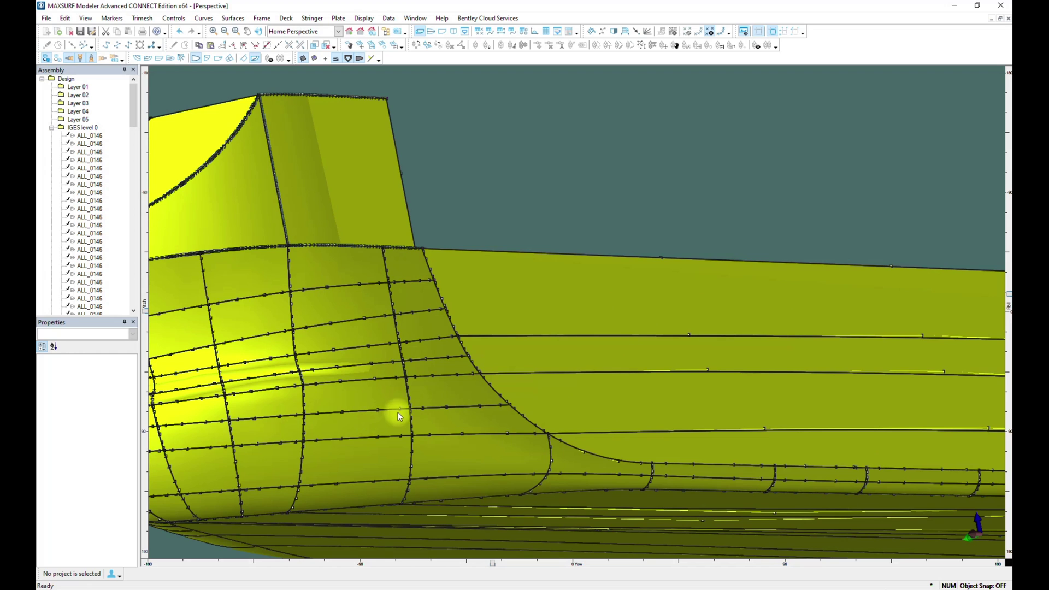
Inspect two bow patches and the long upper side strips, then deselect
{"action": "left_click", "coordinate": [363, 462]}
{"action": "left_click", "coordinate": [465, 463]}
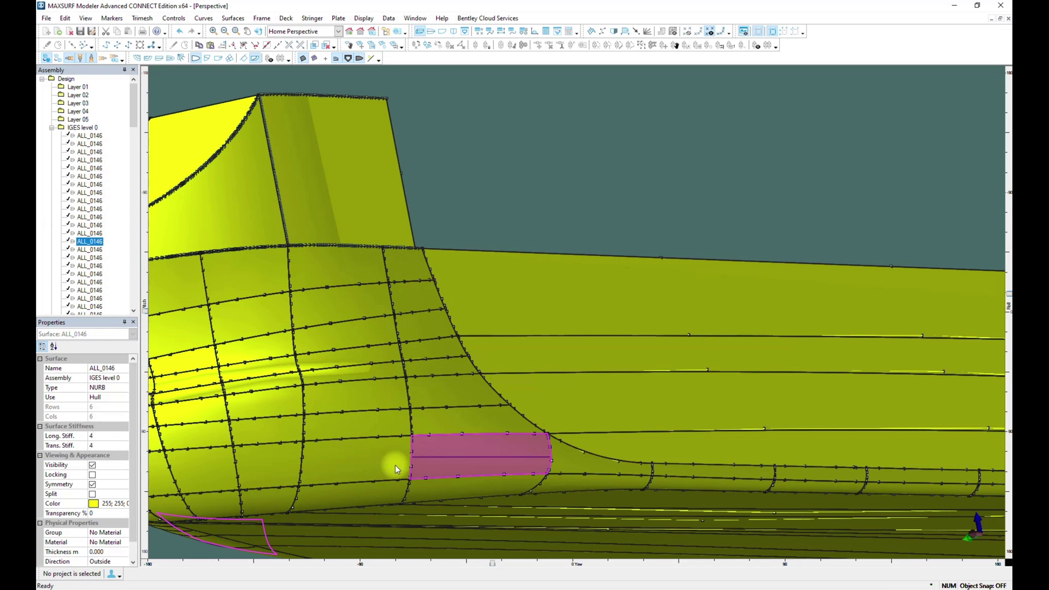
{"action": "left_click", "coordinate": [555, 415]}
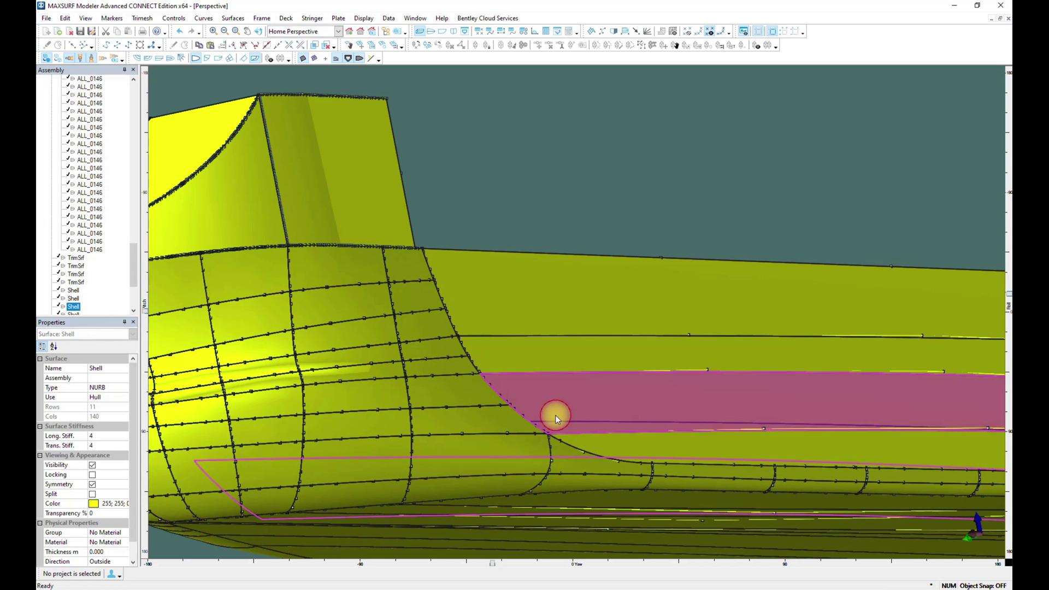
{"action": "left_click", "coordinate": [631, 448]}
{"action": "scroll", "coordinate": [382, 407], "scroll_direction": "down", "scroll_amount": 5}
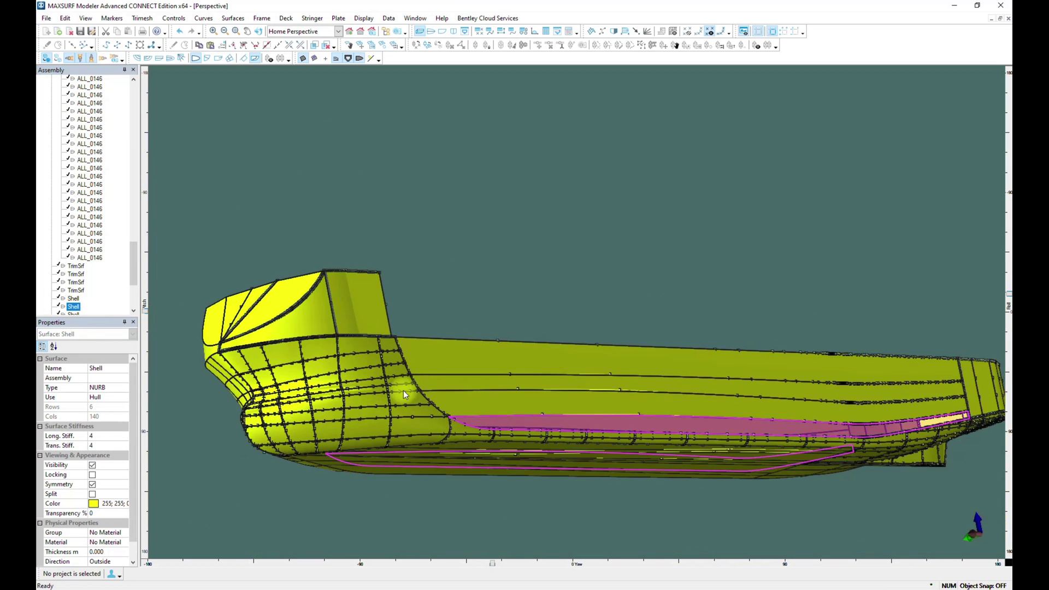
{"action": "left_click", "coordinate": [480, 300]}
Delete the stern bilge patch and the patch directly above it
{"action": "scroll", "coordinate": [428, 399], "scroll_direction": "down", "scroll_amount": 2}
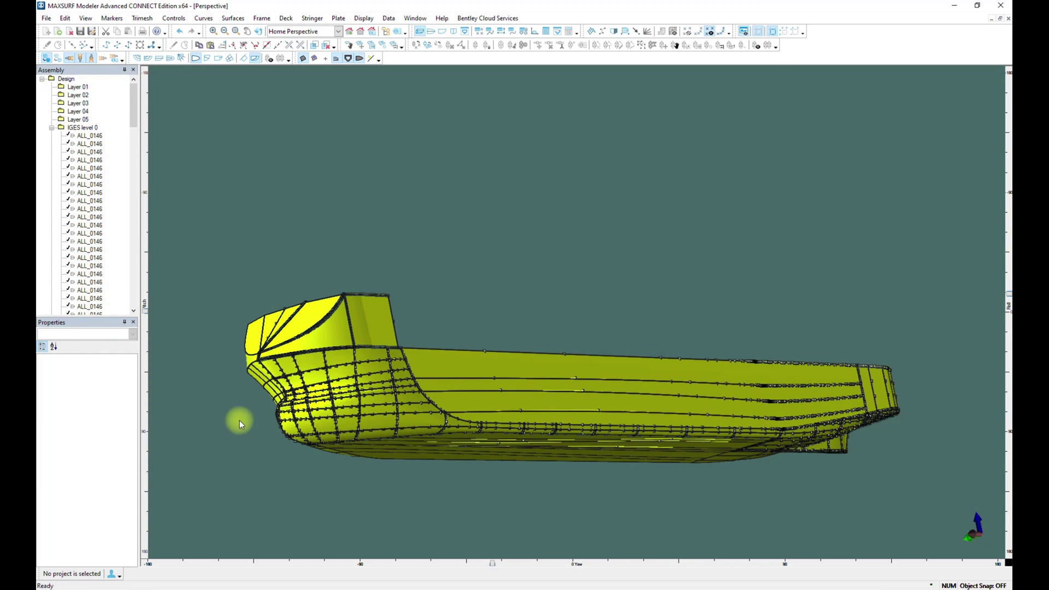
{"action": "scroll", "coordinate": [239, 416], "scroll_direction": "up", "scroll_amount": 5}
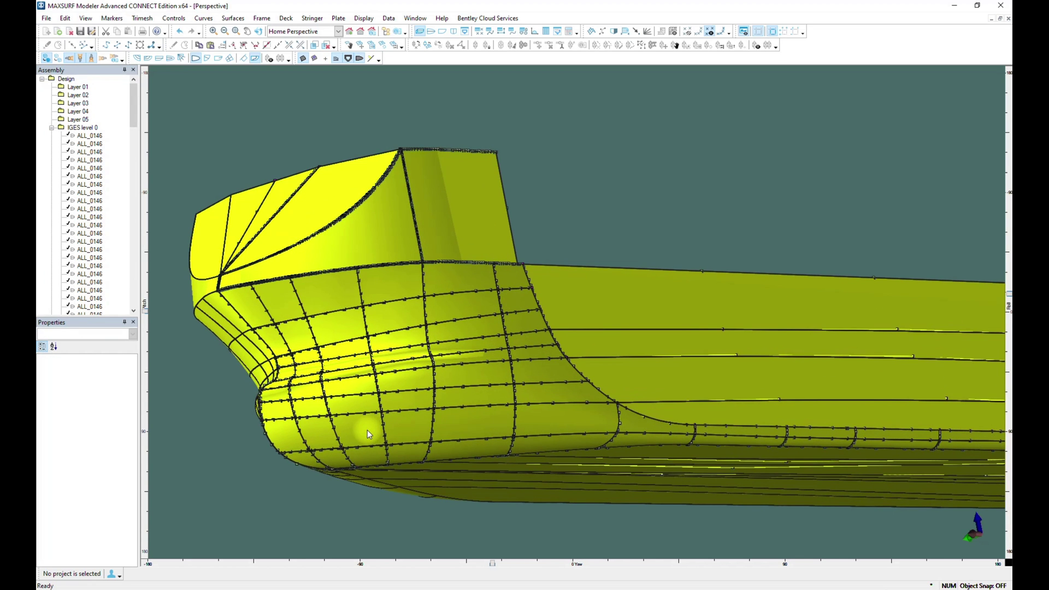
{"action": "scroll", "coordinate": [367, 433], "scroll_direction": "up", "scroll_amount": 6}
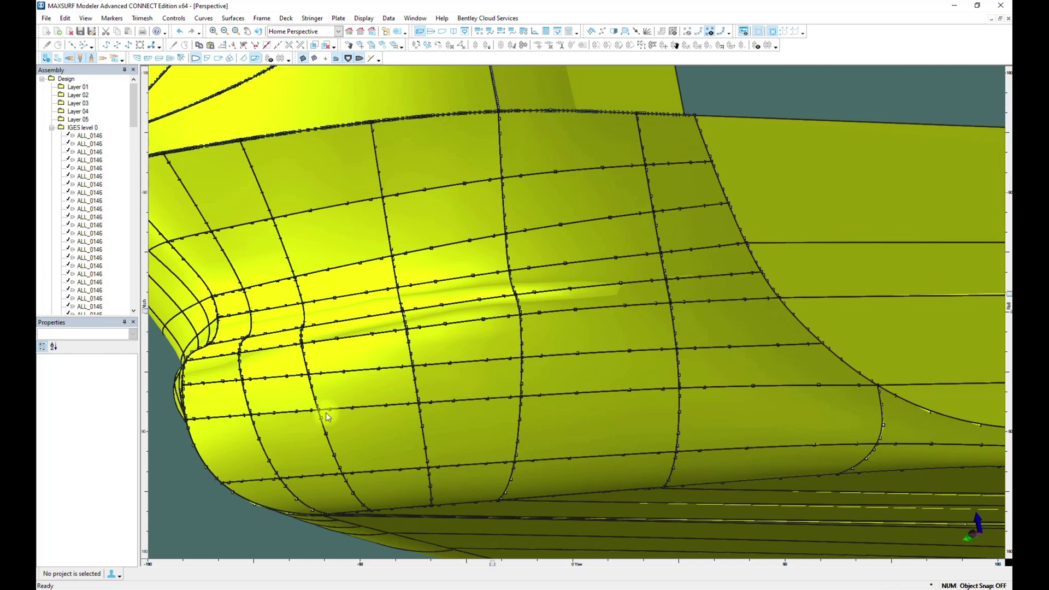
{"action": "scroll", "coordinate": [363, 433], "scroll_direction": "down", "scroll_amount": 6}
{"action": "scroll", "coordinate": [552, 403], "scroll_direction": "up", "scroll_amount": 5}
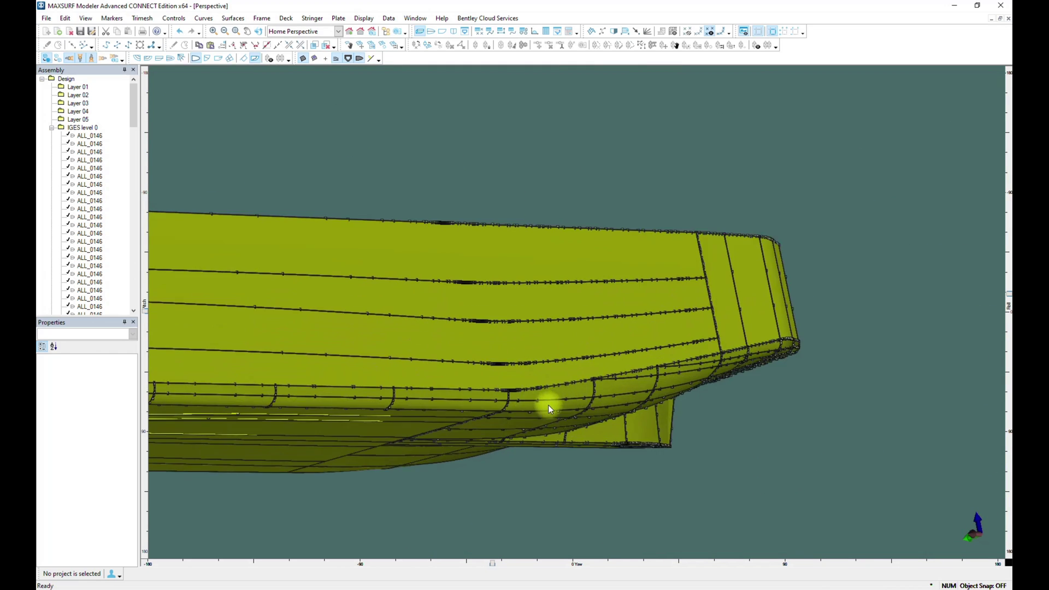
{"action": "scroll", "coordinate": [549, 401], "scroll_direction": "up", "scroll_amount": 4}
{"action": "scroll", "coordinate": [480, 412], "scroll_direction": "down", "scroll_amount": 1}
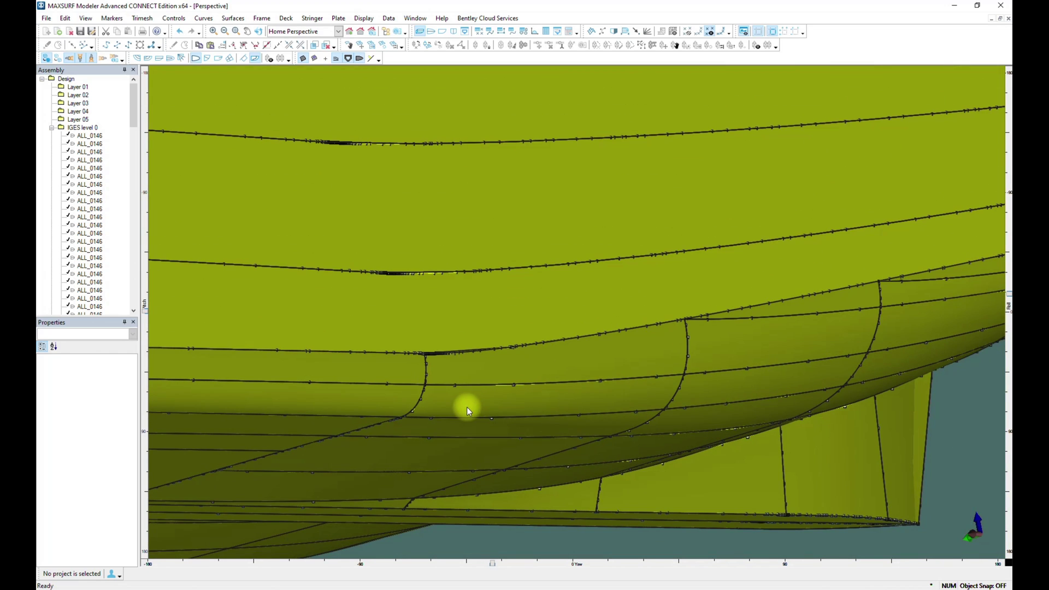
{"action": "scroll", "coordinate": [467, 422], "scroll_direction": "down", "scroll_amount": 2}
{"action": "scroll", "coordinate": [514, 402], "scroll_direction": "up", "scroll_amount": 1}
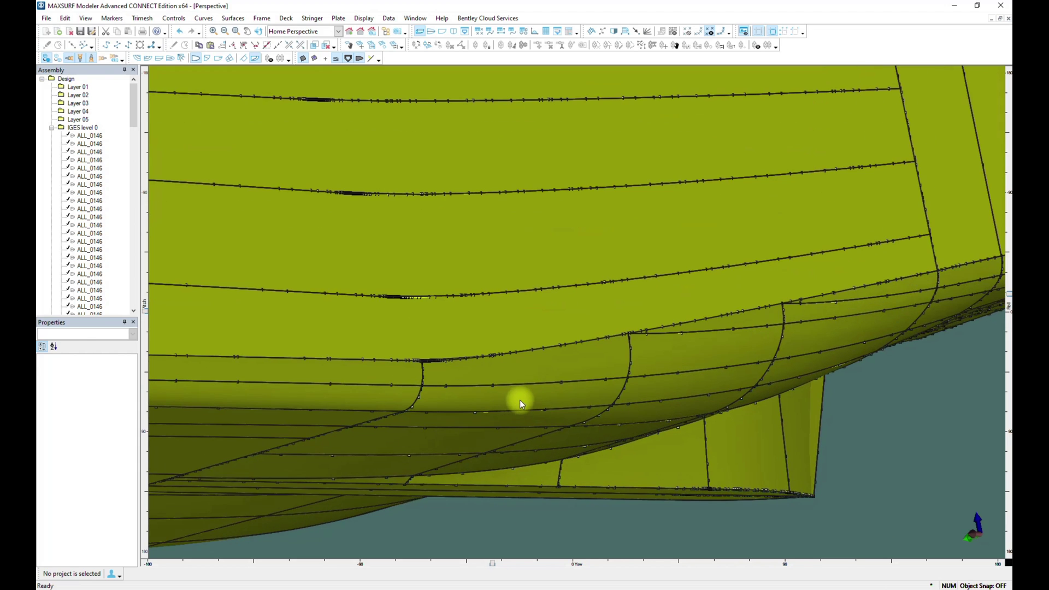
{"action": "left_click", "coordinate": [521, 399]}
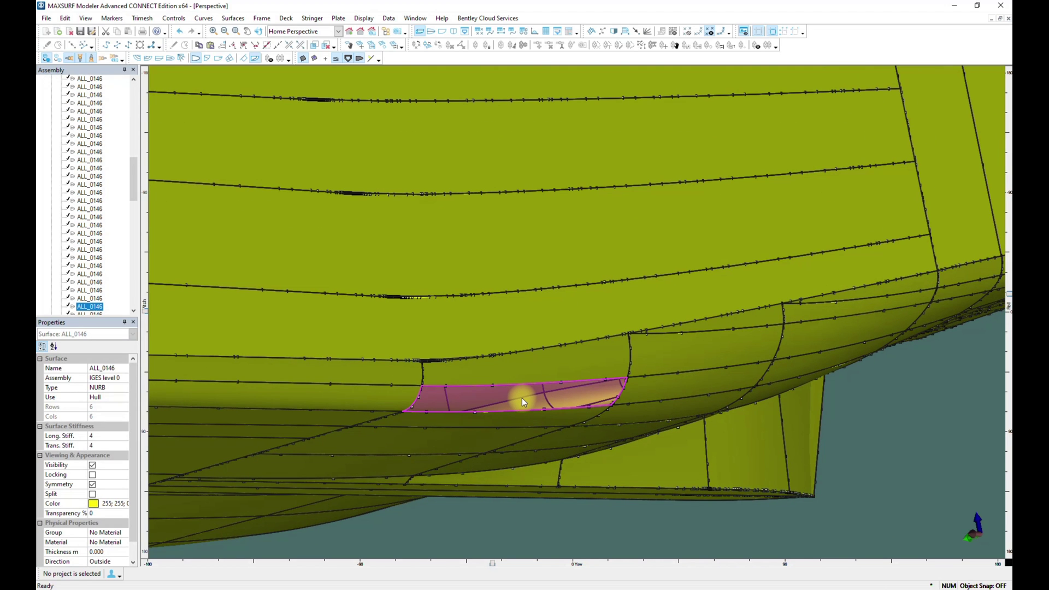
{"action": "key", "text": "Delete"}
{"action": "left_click", "coordinate": [568, 362]}
{"action": "key", "text": "Delete"}
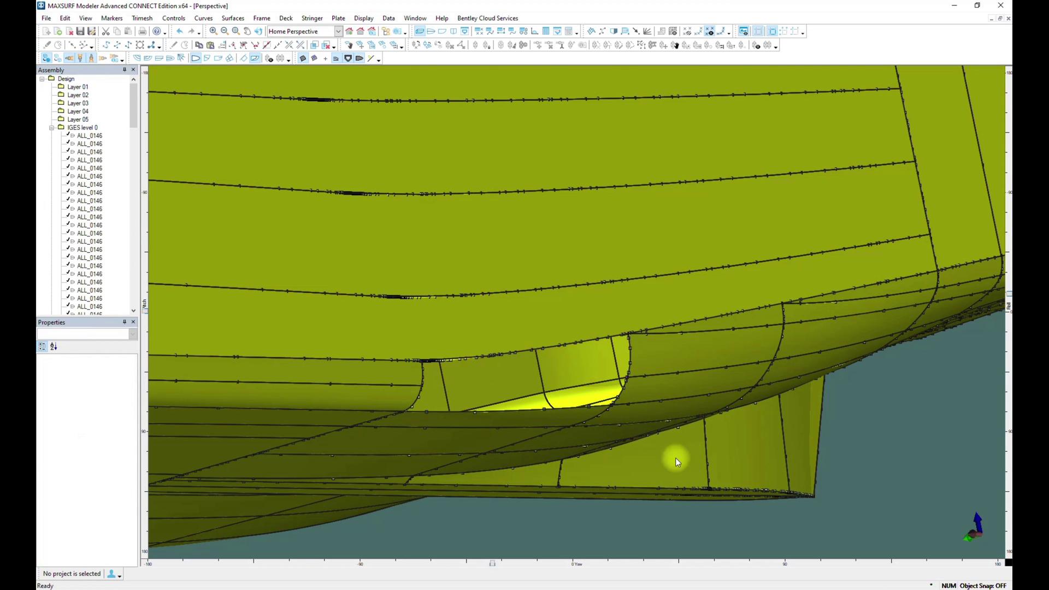
Rotate to the stern underside and inspect the stern and lower bilge patches
{"action": "mouse_move", "coordinate": [492, 566]}
{"action": "left_mouse_down"}
{"action": "mouse_move", "coordinate": [524, 567]}
{"action": "mouse_move", "coordinate": [450, 563]}
{"action": "left_mouse_up"}
{"action": "mouse_move", "coordinate": [391, 531]}
{"action": "middle_mouse_down"}
{"action": "mouse_move", "coordinate": [452, 503]}
{"action": "mouse_move", "coordinate": [801, 535]}
{"action": "mouse_move", "coordinate": [499, 557]}
{"action": "middle_mouse_up"}
{"action": "left_click_drag", "start_coordinate": [450, 564], "coordinate": [493, 565]}
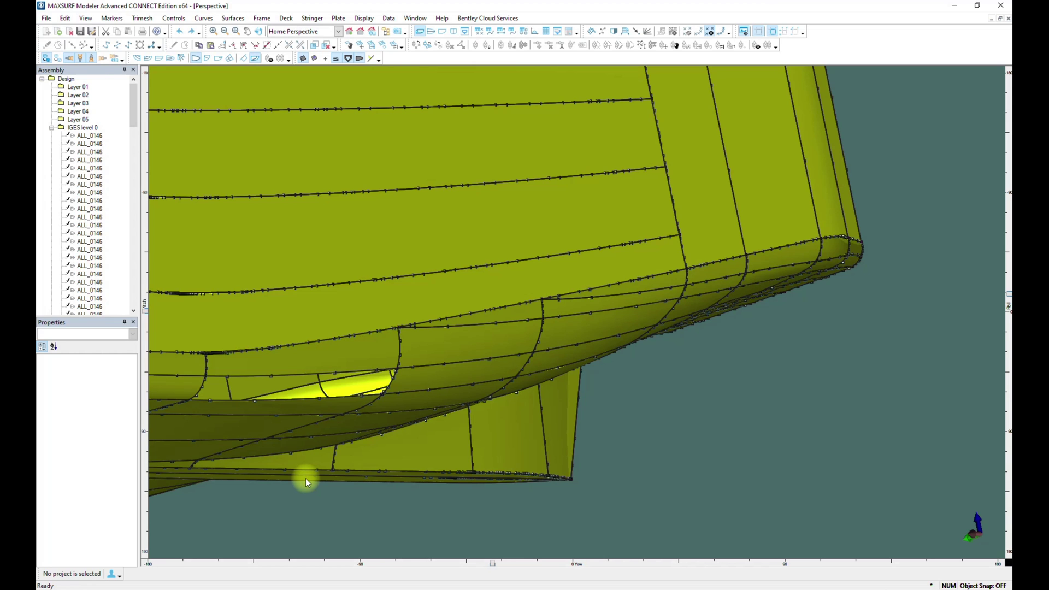
{"action": "middle_click_drag", "start_coordinate": [306, 477], "coordinate": [764, 460]}
{"action": "scroll", "coordinate": [353, 371], "scroll_direction": "up", "scroll_amount": 10}
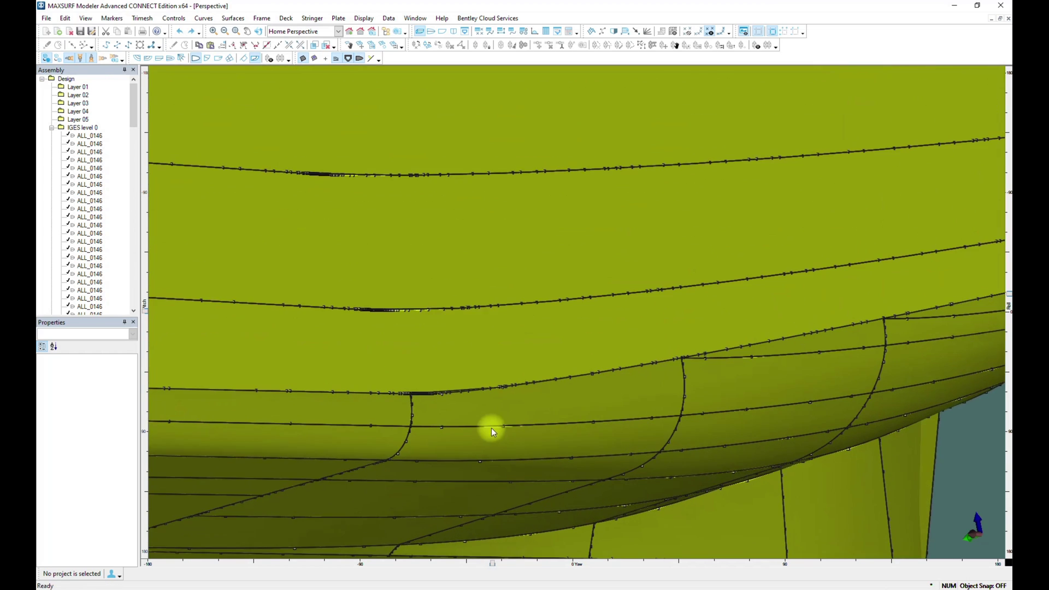
{"action": "left_click", "coordinate": [553, 411]}
{"action": "left_click", "coordinate": [540, 452]}
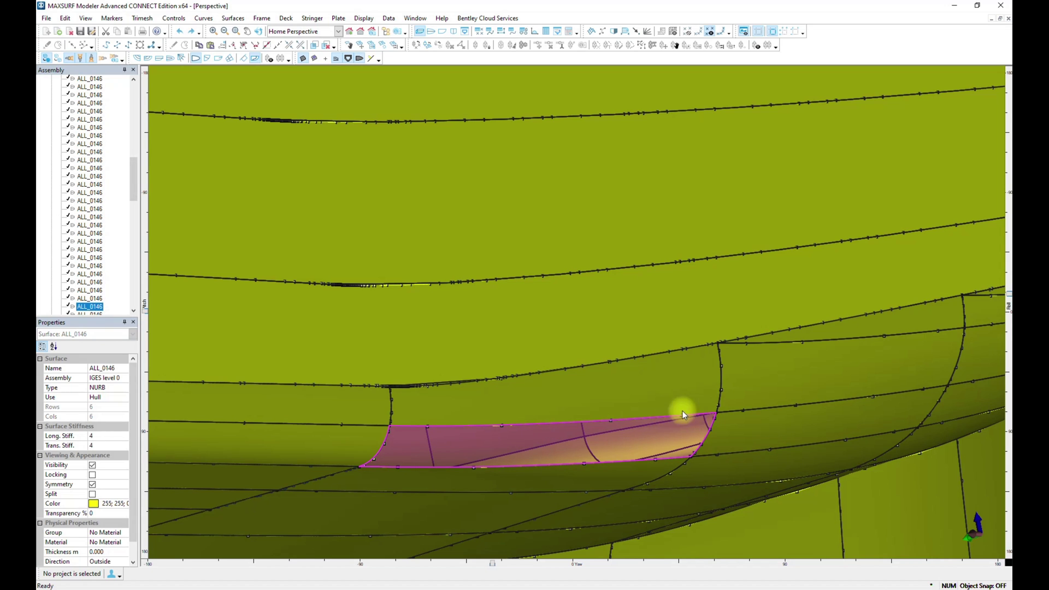
{"action": "left_click", "coordinate": [670, 379]}
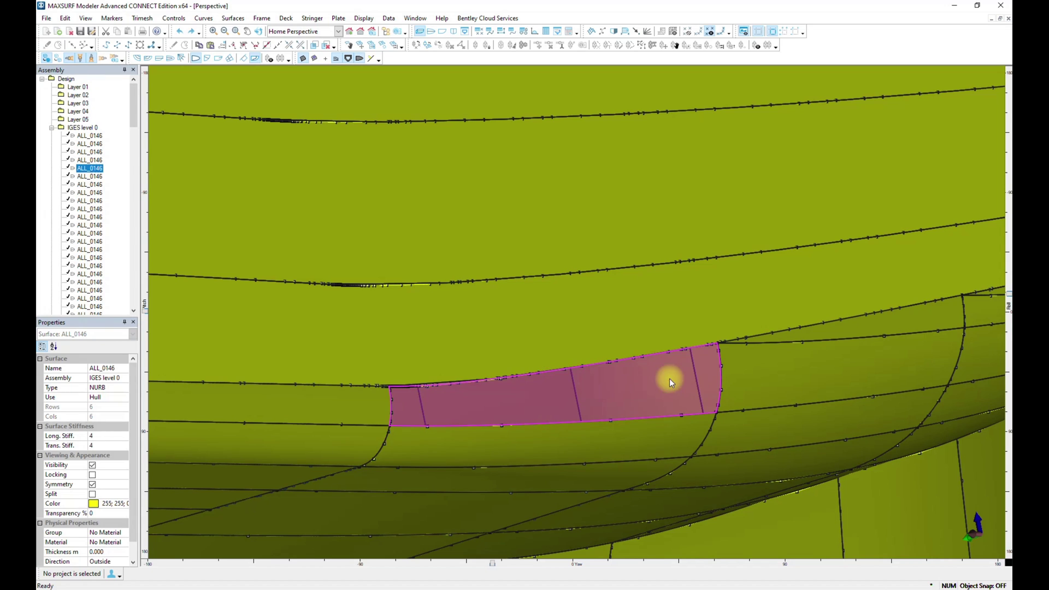
Check the remaining neighbouring stern patches, then orbit to show more of the hull
{"action": "left_click", "coordinate": [765, 394]}
{"action": "left_click", "coordinate": [675, 441]}
{"action": "left_click", "coordinate": [648, 446]}
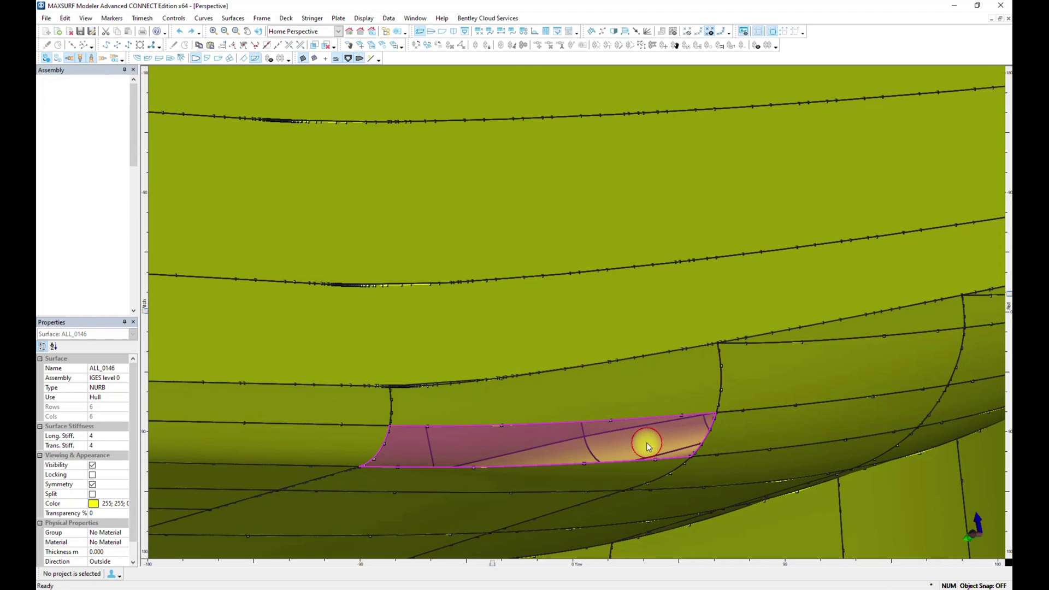
{"action": "left_click", "coordinate": [616, 476]}
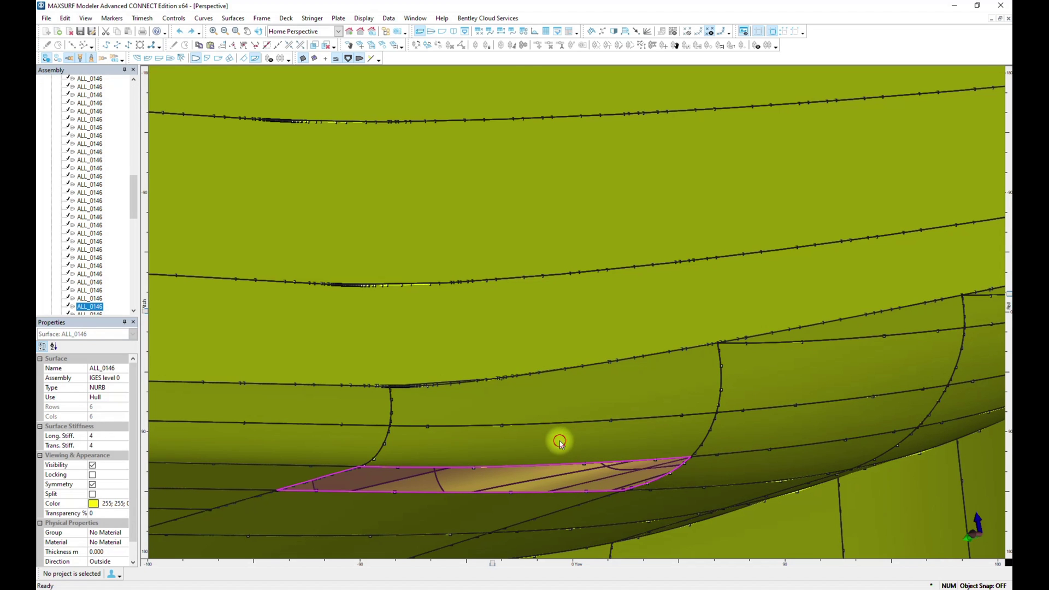
{"action": "left_click", "coordinate": [562, 415]}
{"action": "left_click", "coordinate": [562, 396]}
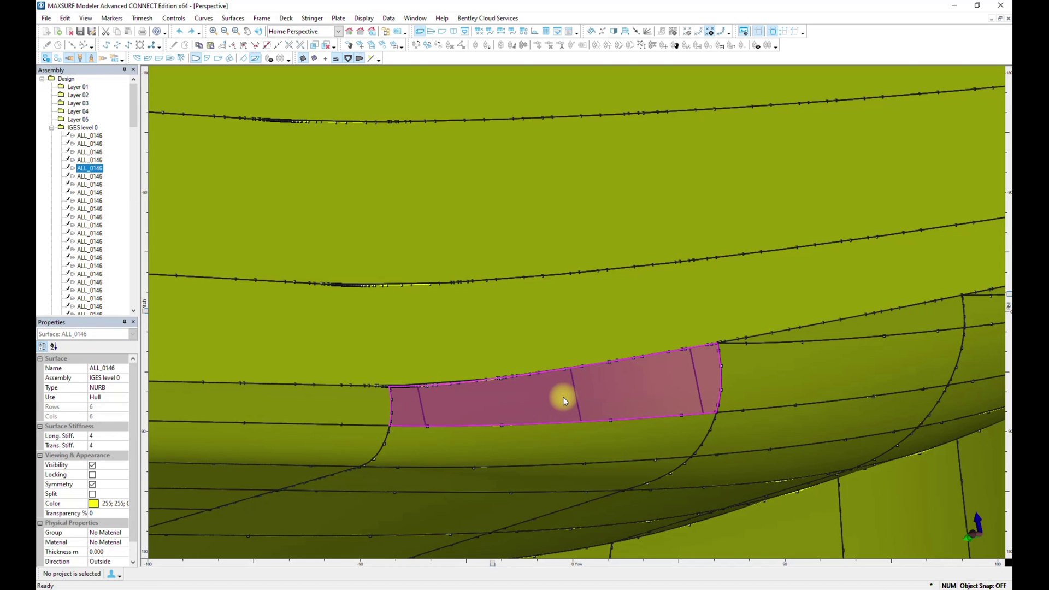
{"action": "left_click", "coordinate": [581, 442]}
{"action": "middle_click_drag", "start_coordinate": [562, 342], "coordinate": [526, 529]}
Deselect all surfaces and zoom in on the bulbous bow patches in Perspective
{"action": "scroll", "coordinate": [723, 457], "scroll_direction": "down", "scroll_amount": 5}
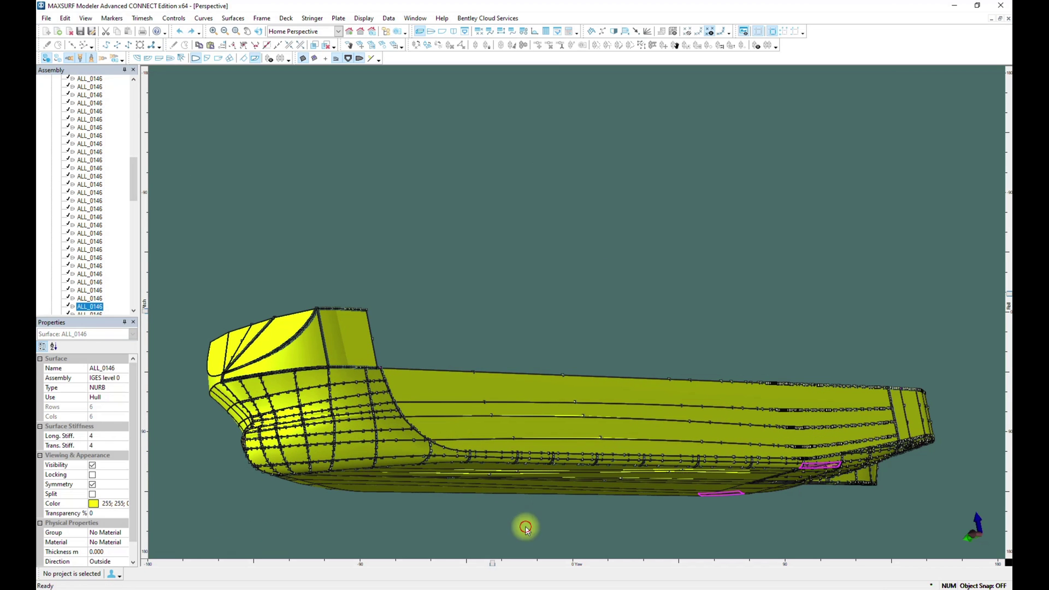
{"action": "left_click", "coordinate": [526, 528]}
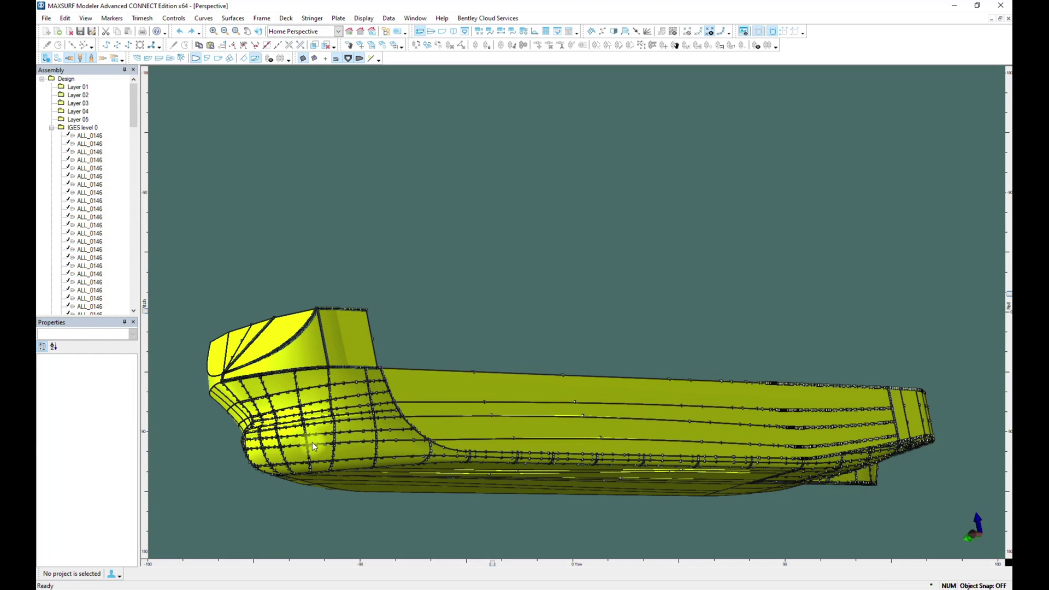
{"action": "scroll", "coordinate": [293, 447], "scroll_direction": "up", "scroll_amount": 1}
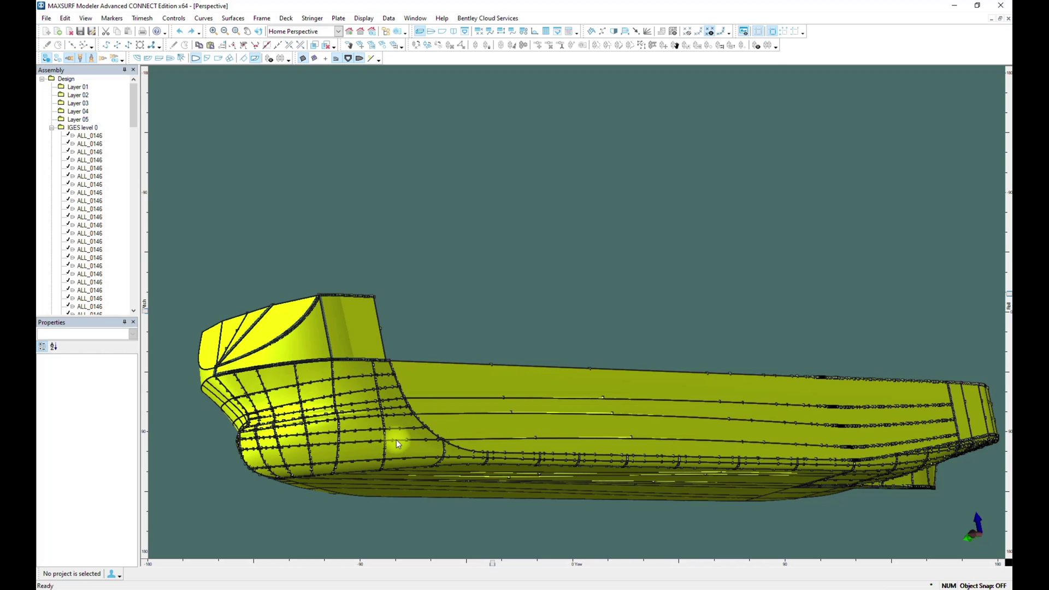
{"action": "scroll", "coordinate": [238, 452], "scroll_direction": "up", "scroll_amount": 3}
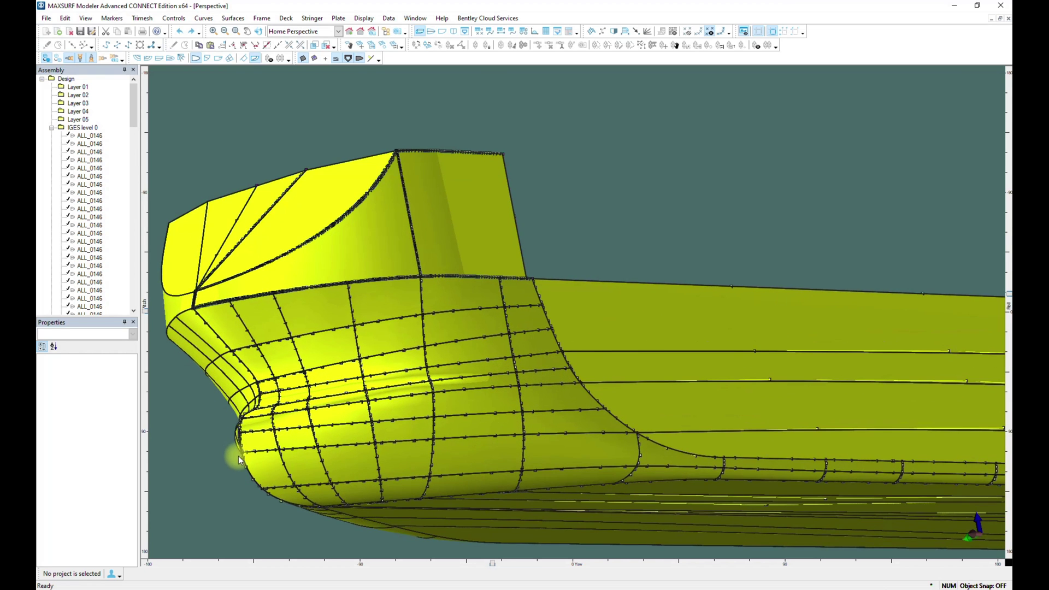
{"action": "scroll", "coordinate": [333, 473], "scroll_direction": "up", "scroll_amount": 1}
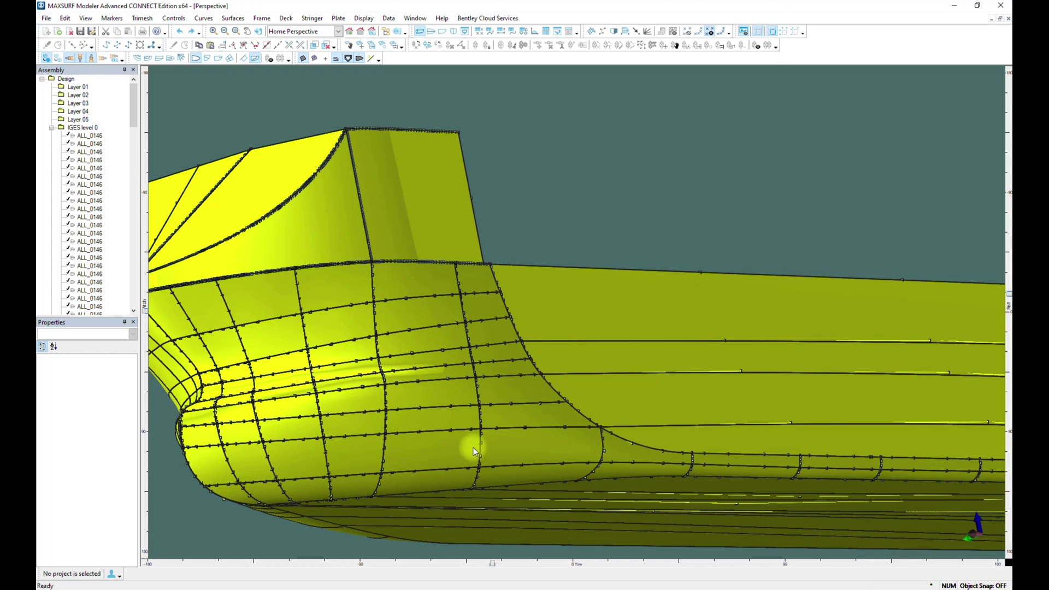
{"action": "scroll", "coordinate": [525, 464], "scroll_direction": "down", "scroll_amount": 1}
{"action": "scroll", "coordinate": [299, 409], "scroll_direction": "up", "scroll_amount": 5}
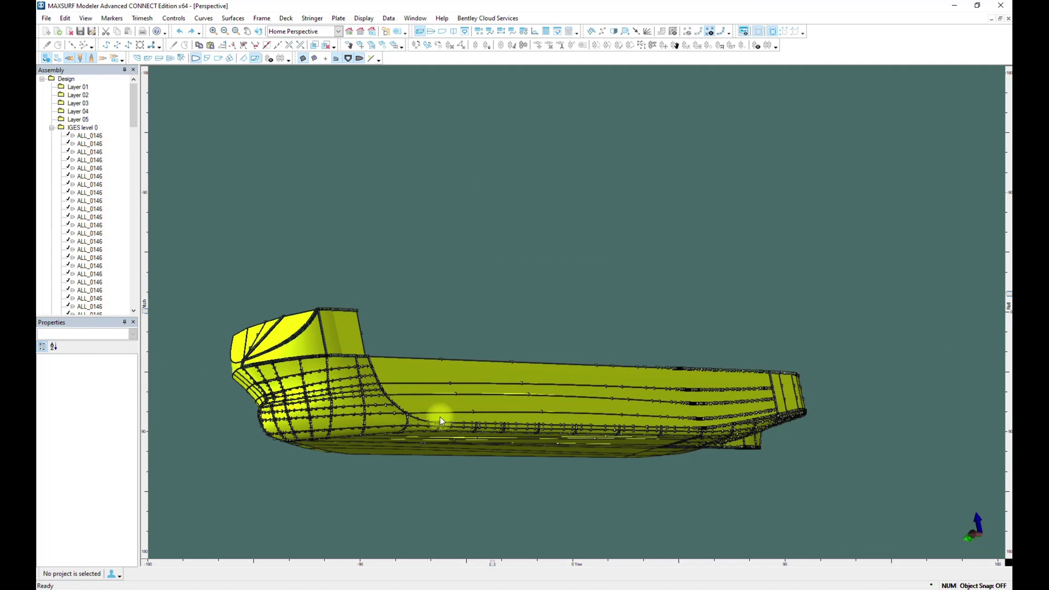
{"action": "scroll", "coordinate": [216, 412], "scroll_direction": "up", "scroll_amount": 2}
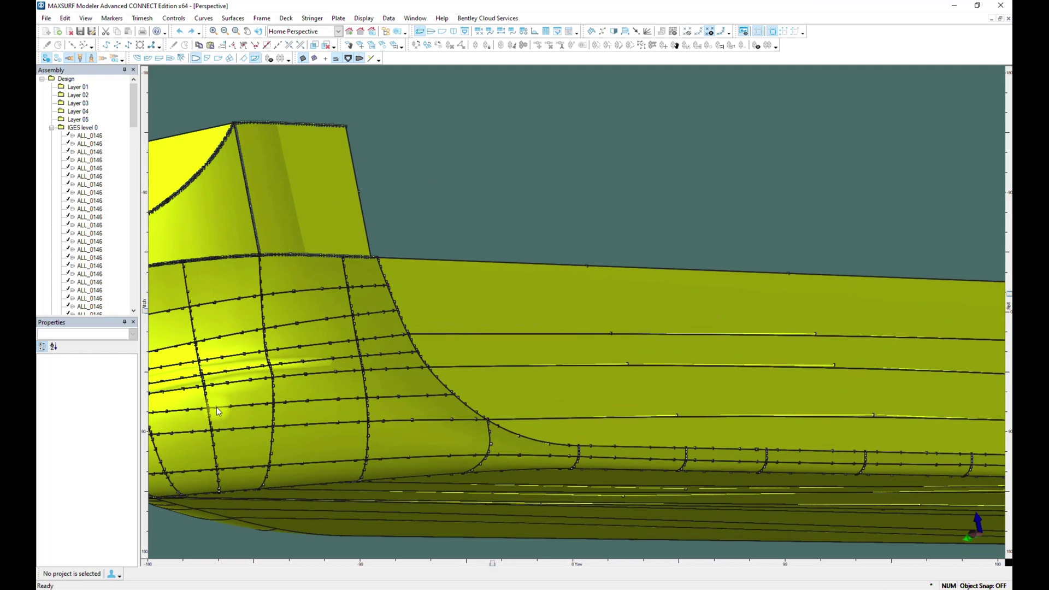
{"action": "scroll", "coordinate": [307, 405], "scroll_direction": "down", "scroll_amount": 4}
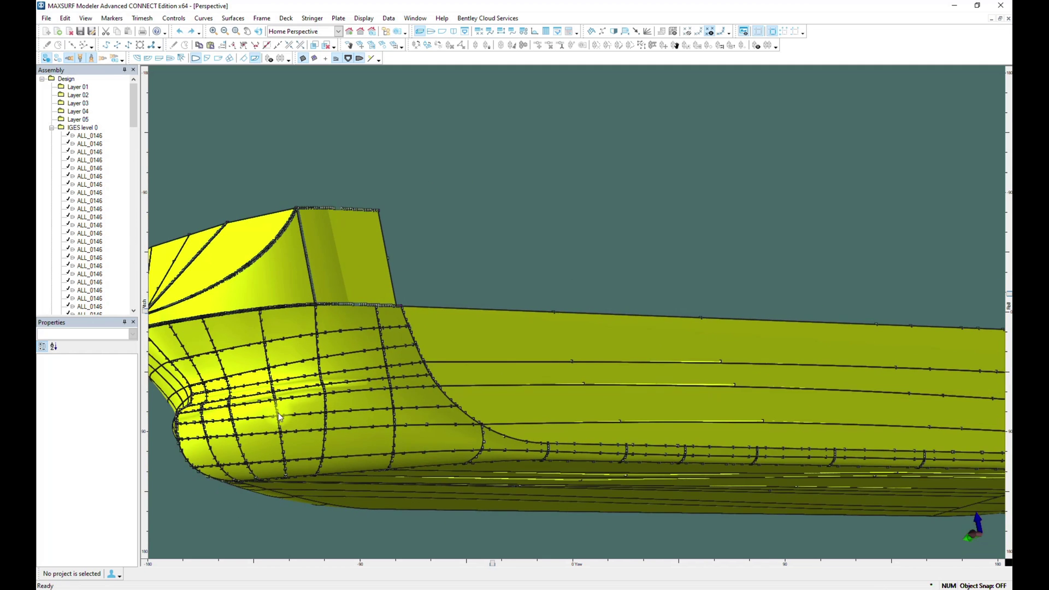
{"action": "scroll", "coordinate": [273, 411], "scroll_direction": "down", "scroll_amount": 1}
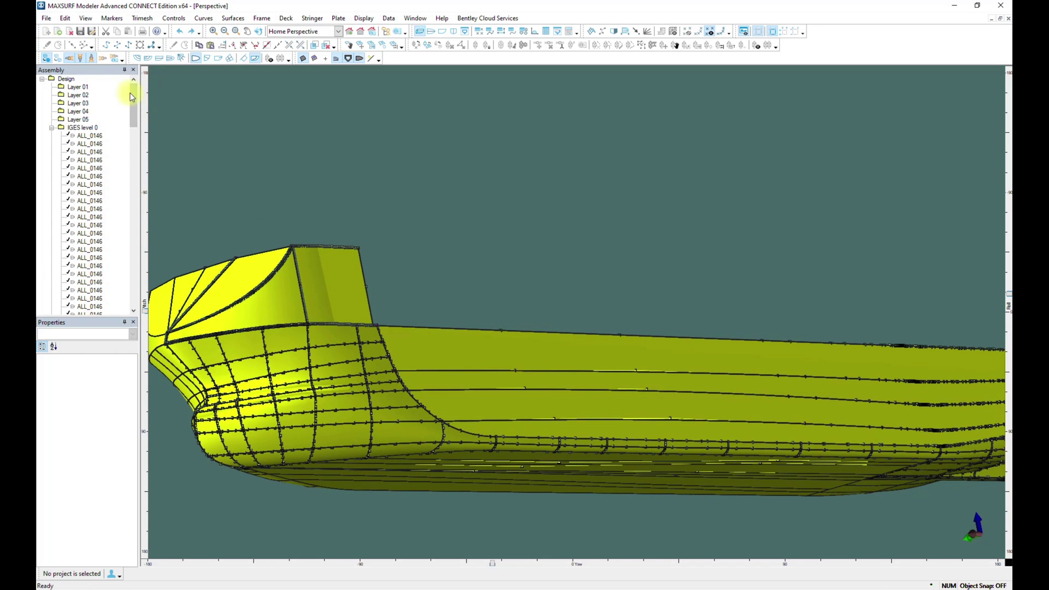
Switch to the container vessel model in Rhino and orbit to an angled view
{"action": "mouse_move", "coordinate": [617, 587]}
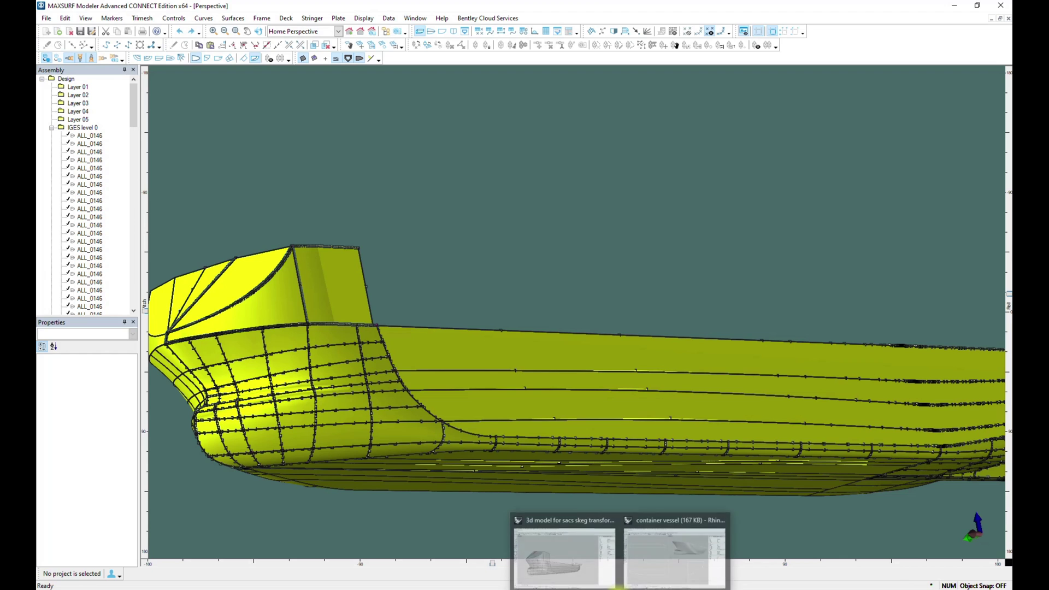
{"action": "left_click", "coordinate": [651, 565]}
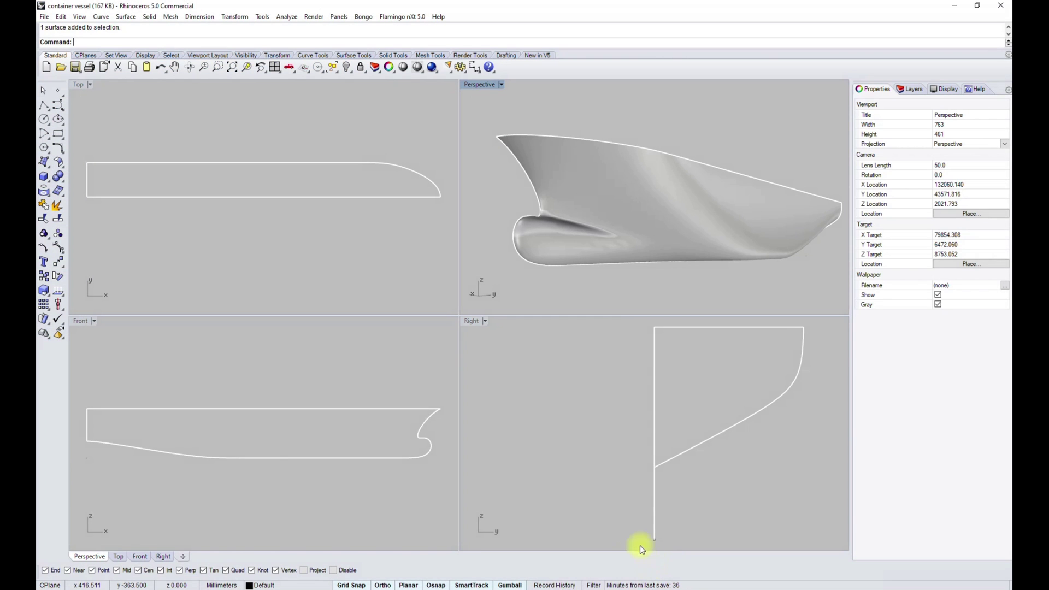
{"action": "scroll", "coordinate": [625, 223], "scroll_direction": "up", "scroll_amount": 3}
{"action": "scroll", "coordinate": [624, 223], "scroll_direction": "down", "scroll_amount": 3}
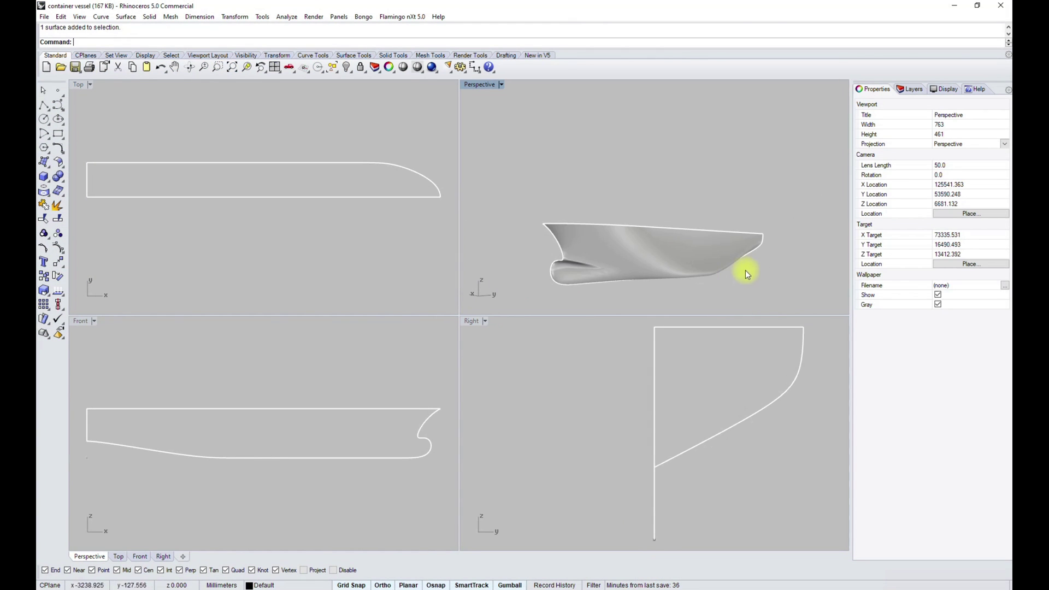
{"action": "mouse_move", "coordinate": [747, 288]}
{"action": "right_mouse_down"}
{"action": "mouse_move", "coordinate": [743, 252]}
{"action": "mouse_move", "coordinate": [716, 230]}
{"action": "mouse_move", "coordinate": [772, 278]}
{"action": "mouse_move", "coordinate": [738, 281]}
{"action": "right_mouse_up"}
{"action": "scroll", "coordinate": [643, 276], "scroll_direction": "up", "scroll_amount": 3}
Try exploding the hull surface, confirming it stays one single surface
{"action": "left_click", "coordinate": [643, 276]}
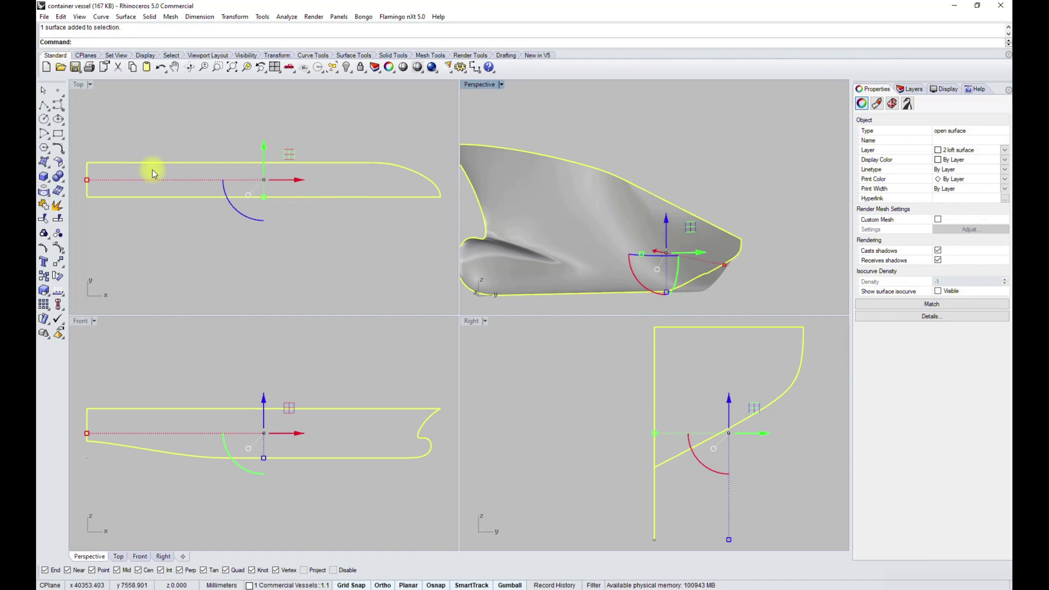
{"action": "left_click", "coordinate": [58, 206]}
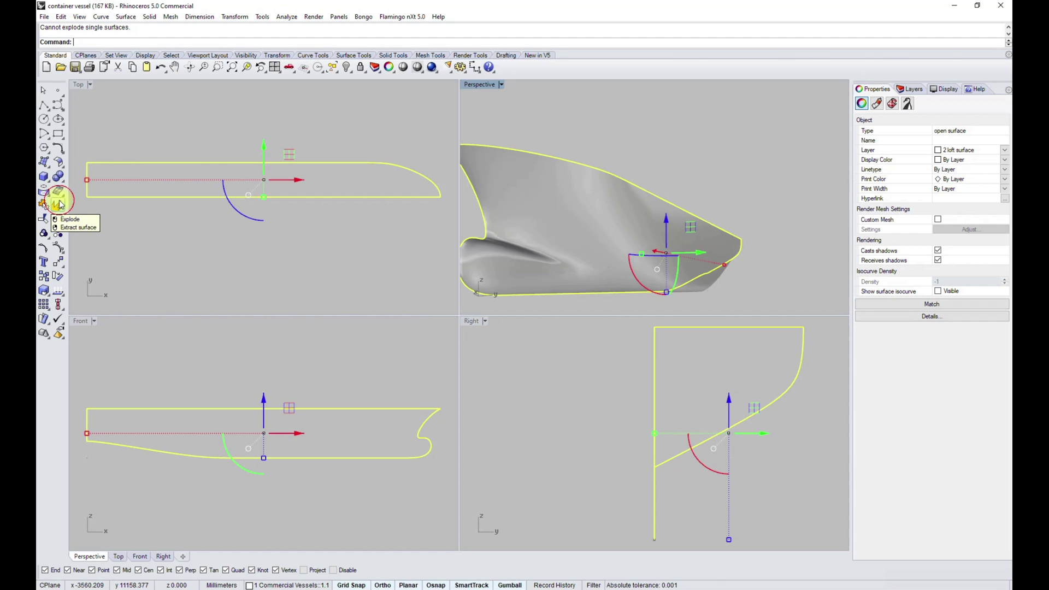
{"action": "left_click", "coordinate": [650, 183]}
{"action": "scroll", "coordinate": [671, 233], "scroll_direction": "down", "scroll_amount": 3}
{"action": "right_click_drag", "start_coordinate": [671, 233], "coordinate": [632, 218]}
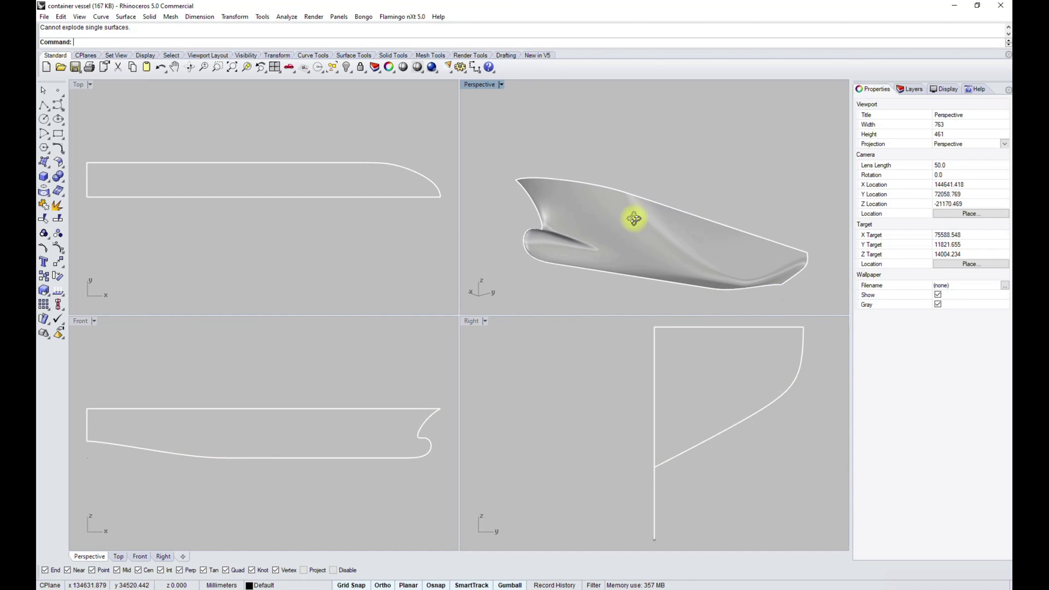
{"action": "left_click", "coordinate": [630, 220]}
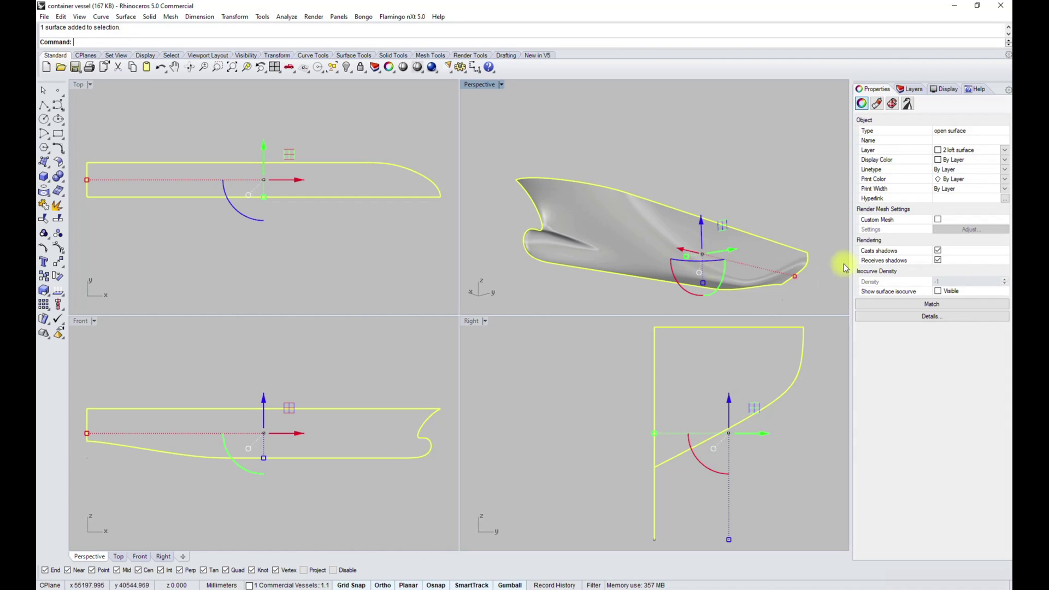
{"action": "left_click", "coordinate": [929, 303]}
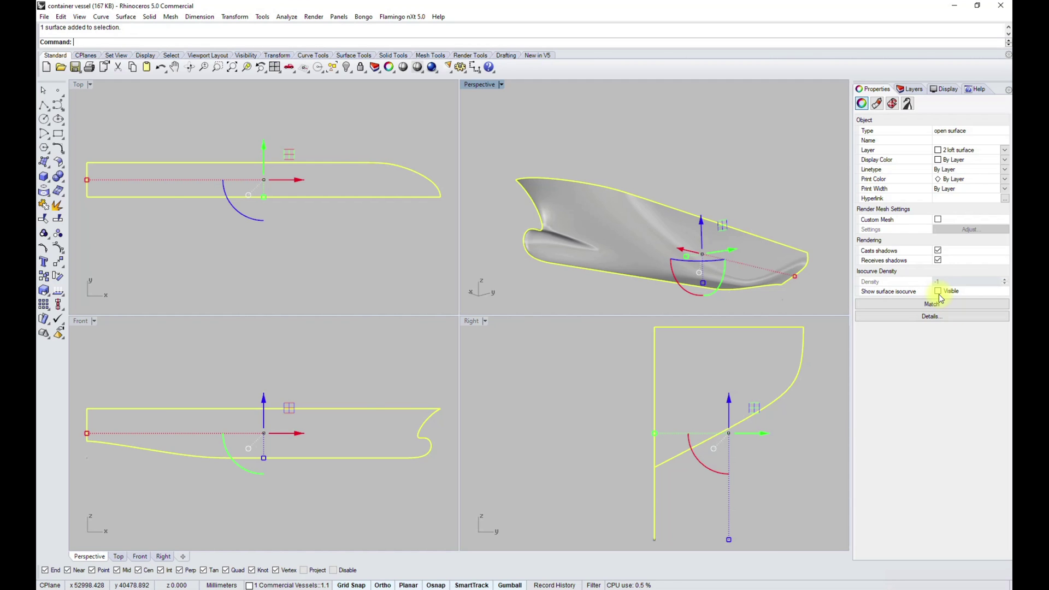
Show isocurves on the container vessel hull and orbit to inspect them
{"action": "left_click", "coordinate": [937, 291]}
{"action": "left_click", "coordinate": [668, 167]}
{"action": "right_click_drag", "start_coordinate": [534, 234], "coordinate": [576, 193]}
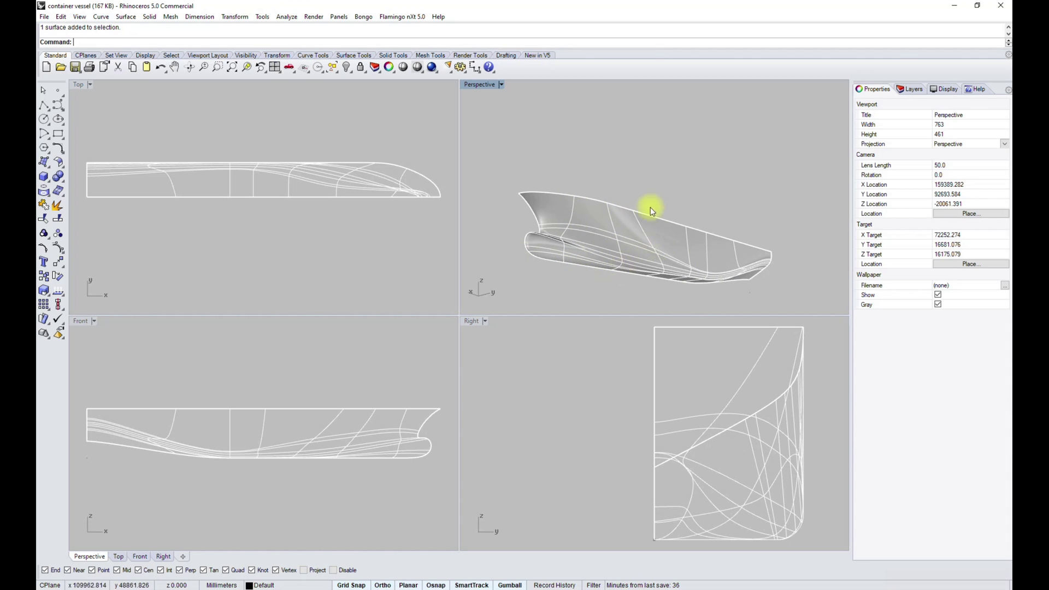
{"action": "right_click_drag", "start_coordinate": [533, 224], "coordinate": [595, 253]}
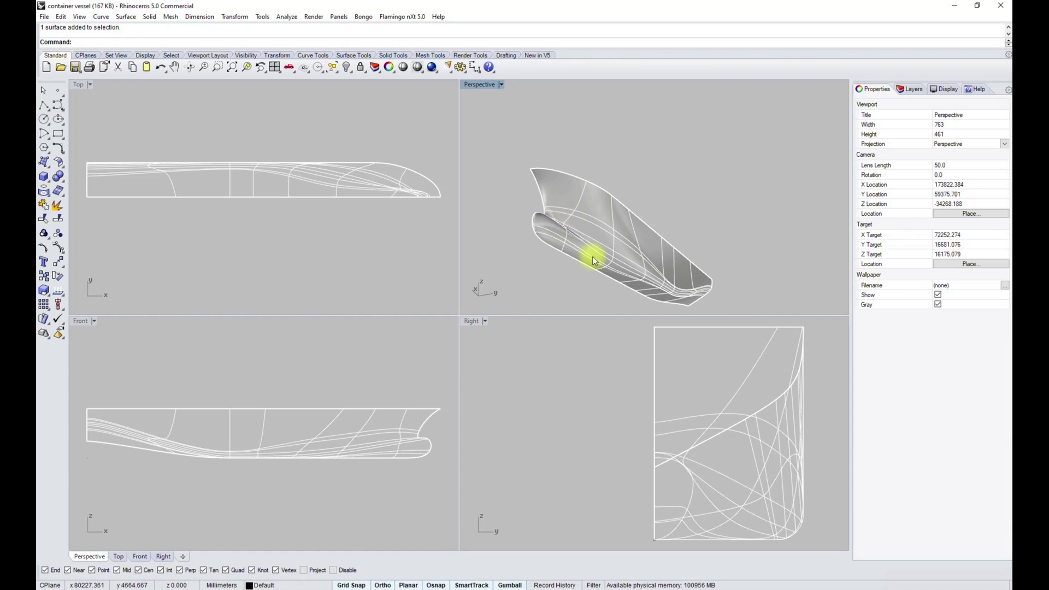
{"action": "scroll", "coordinate": [597, 234], "scroll_direction": "up", "scroll_amount": 3}
Hide the hull's isocurves again, clear the selection, and return to MAXSURF Modeler
{"action": "left_click", "coordinate": [711, 263]}
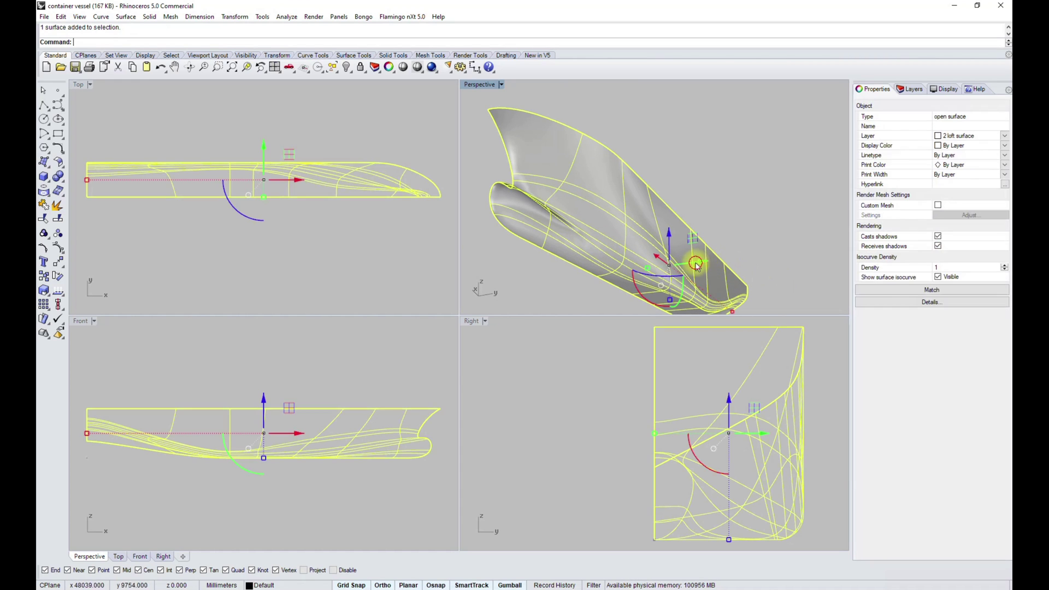
{"action": "left_click", "coordinate": [937, 291]}
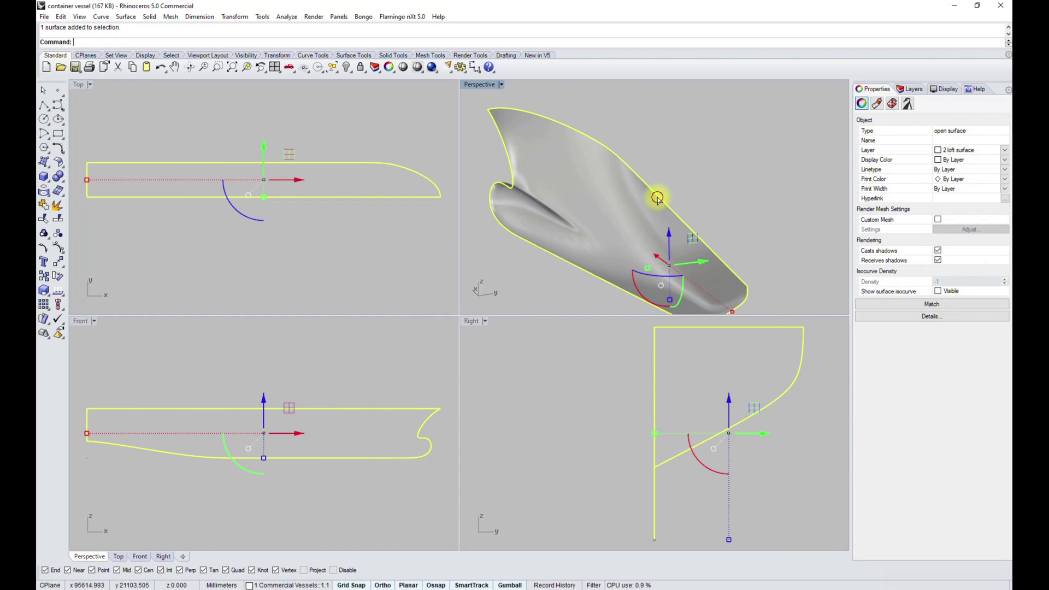
{"action": "key", "text": "Escape"}
{"action": "right_click_drag", "start_coordinate": [661, 233], "coordinate": [629, 178]}
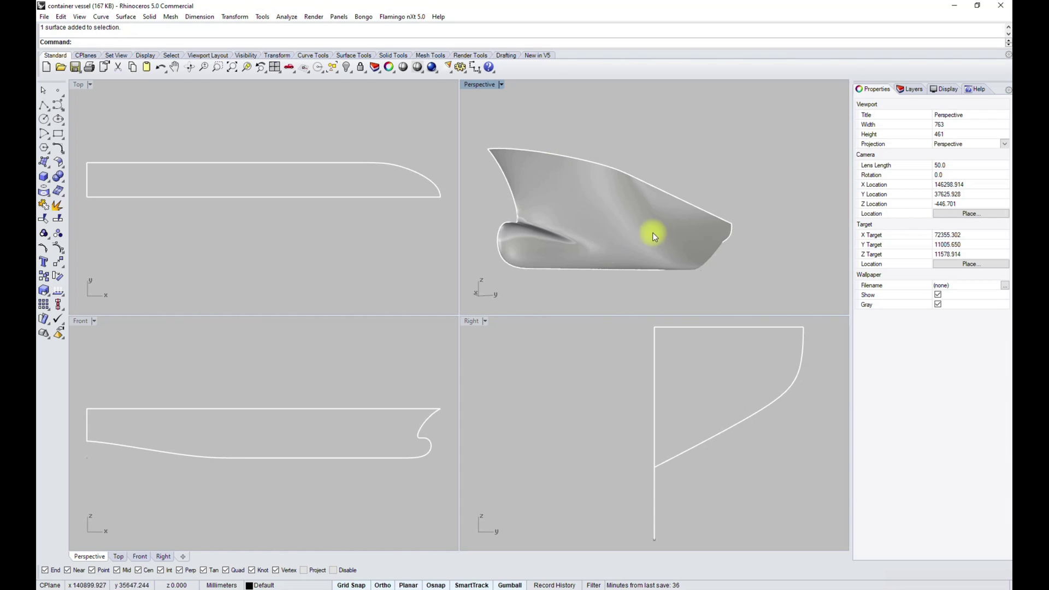
{"action": "left_click", "coordinate": [332, 586]}
Close the imported hull design, discarding the changes
{"action": "scroll", "coordinate": [720, 317], "scroll_direction": "down", "scroll_amount": 2}
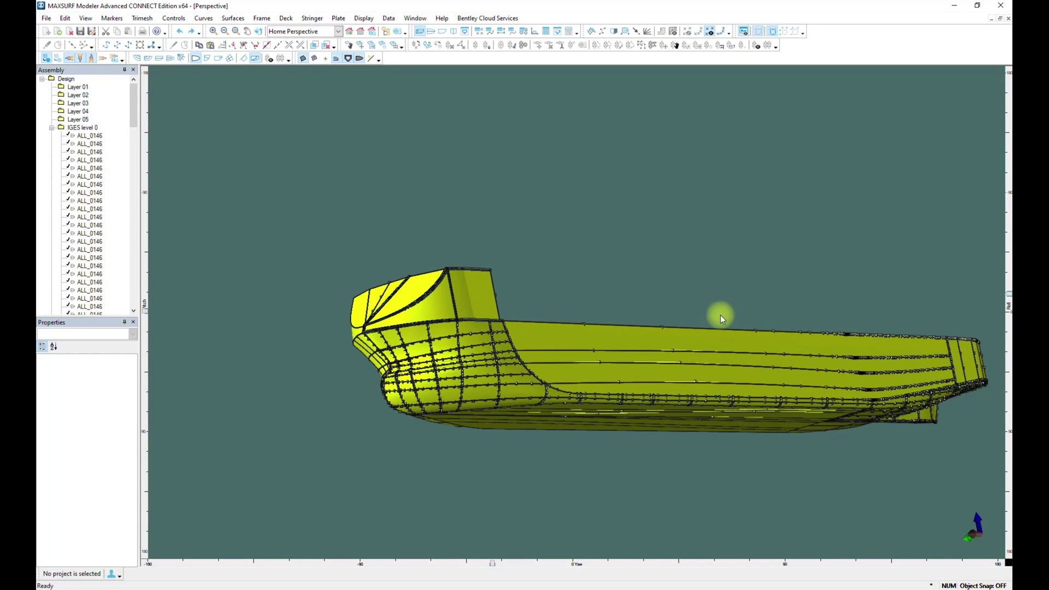
{"action": "left_click", "coordinate": [46, 18]}
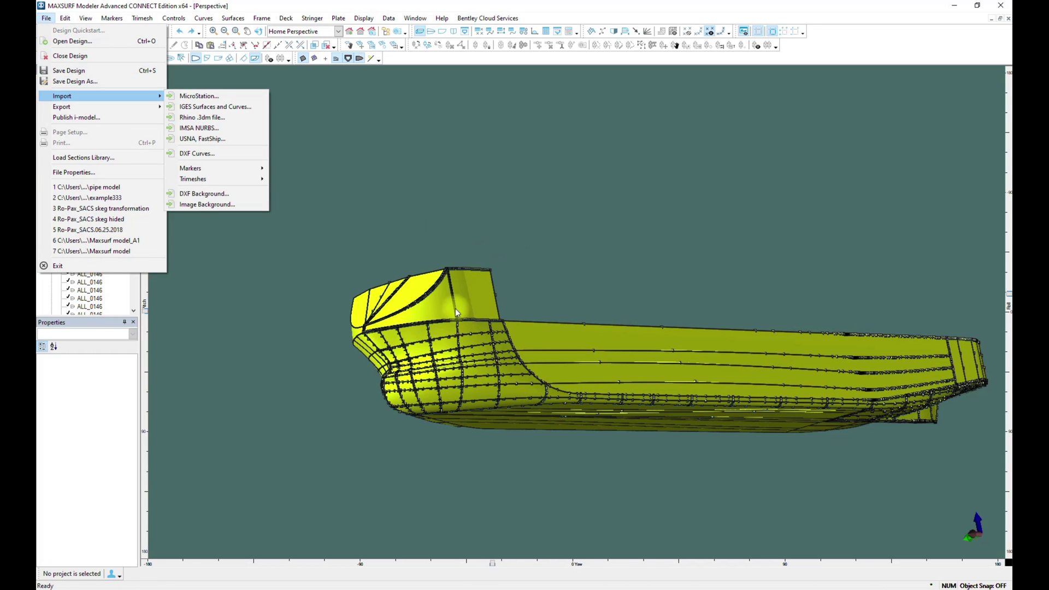
{"action": "left_click", "coordinate": [102, 56]}
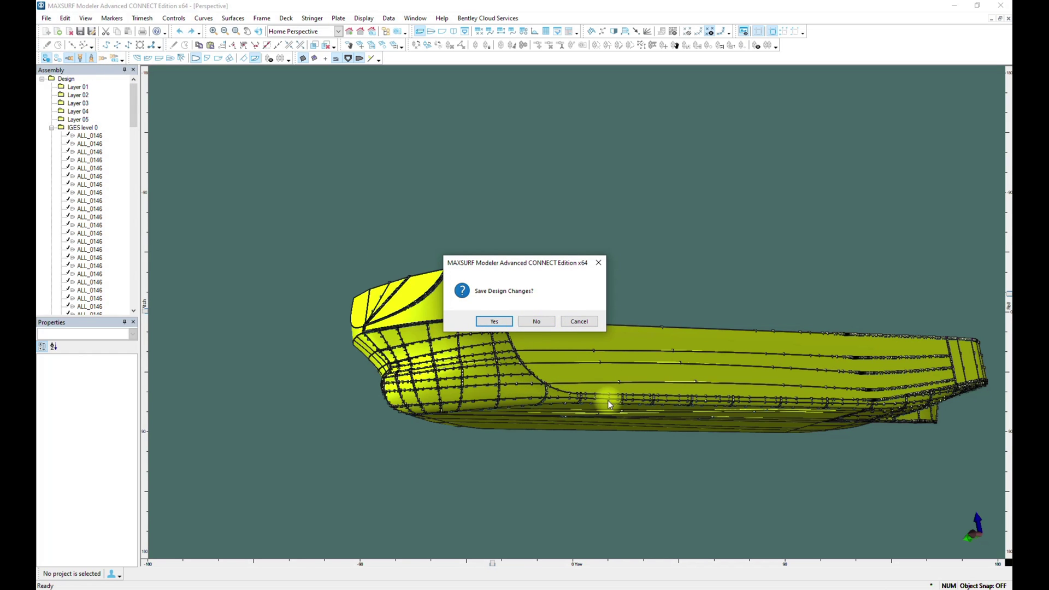
{"action": "left_click", "coordinate": [537, 321]}
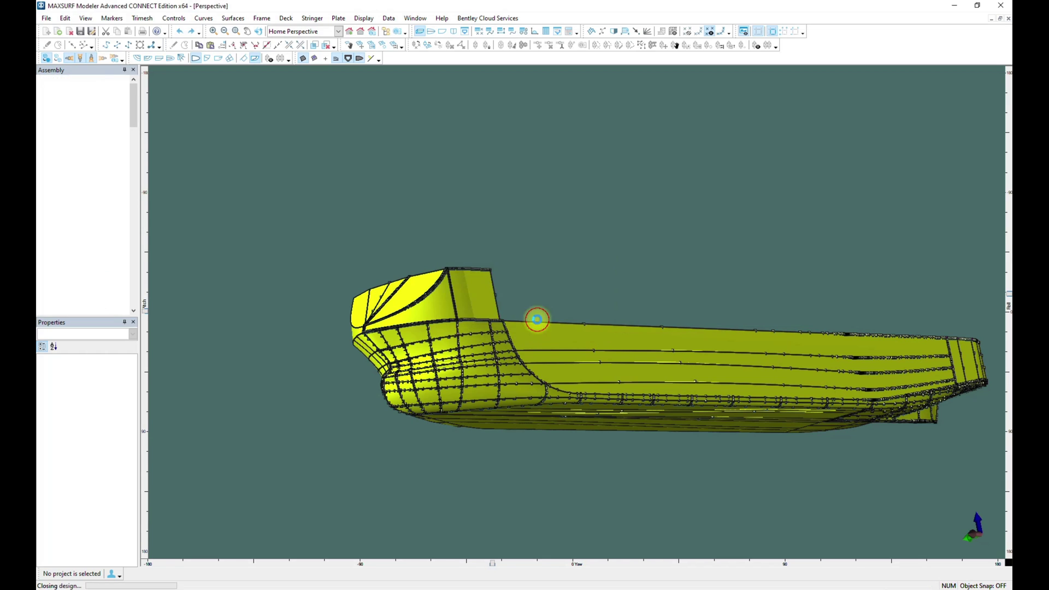
Bring up the Open Design dialog on the Desktop folder
{"action": "left_click", "coordinate": [47, 18]}
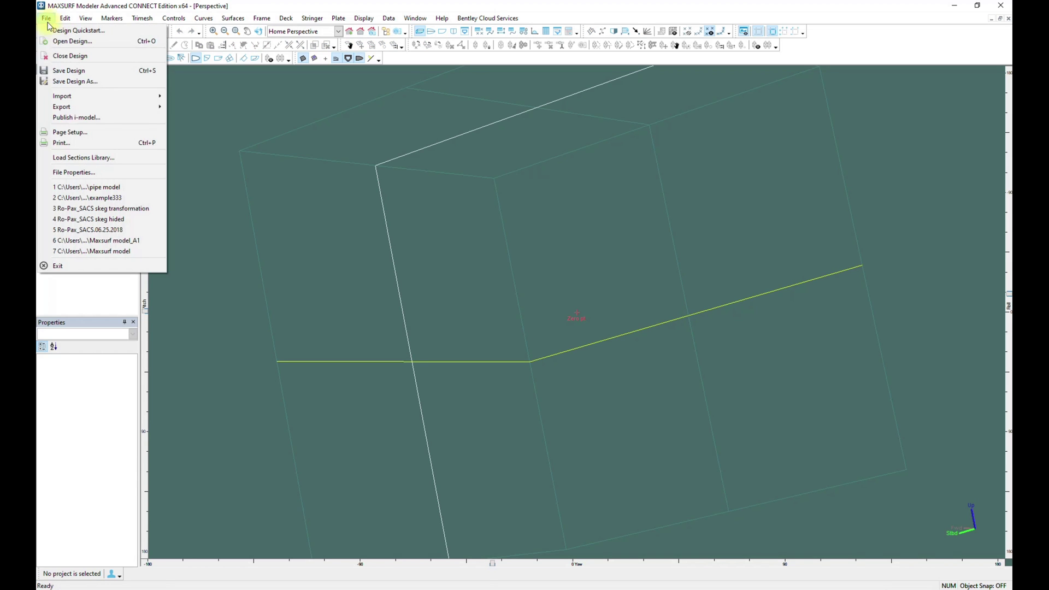
{"action": "left_click", "coordinate": [83, 43]}
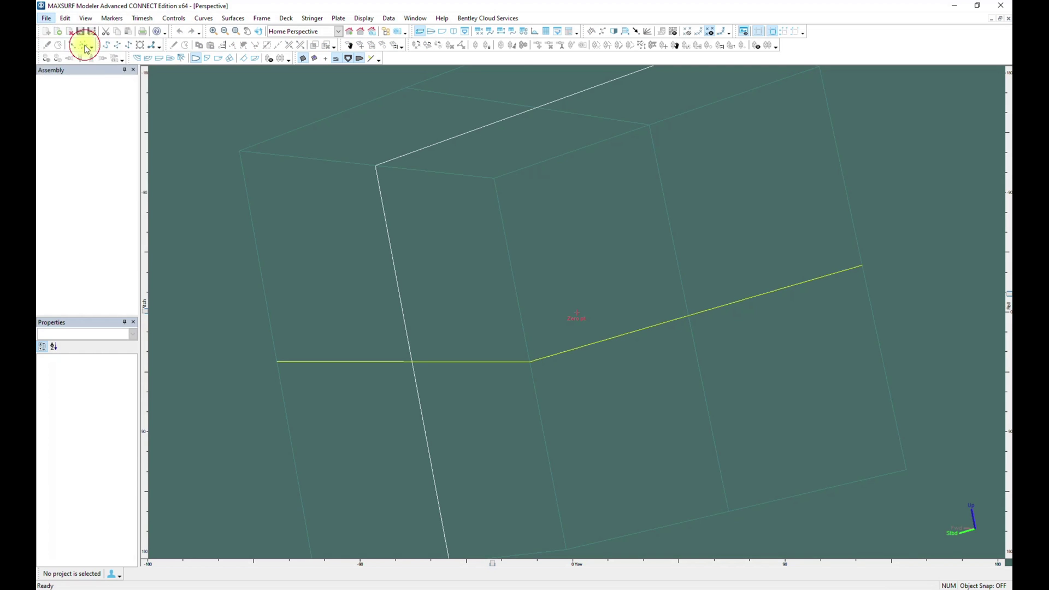
{"action": "left_click", "coordinate": [80, 101]}
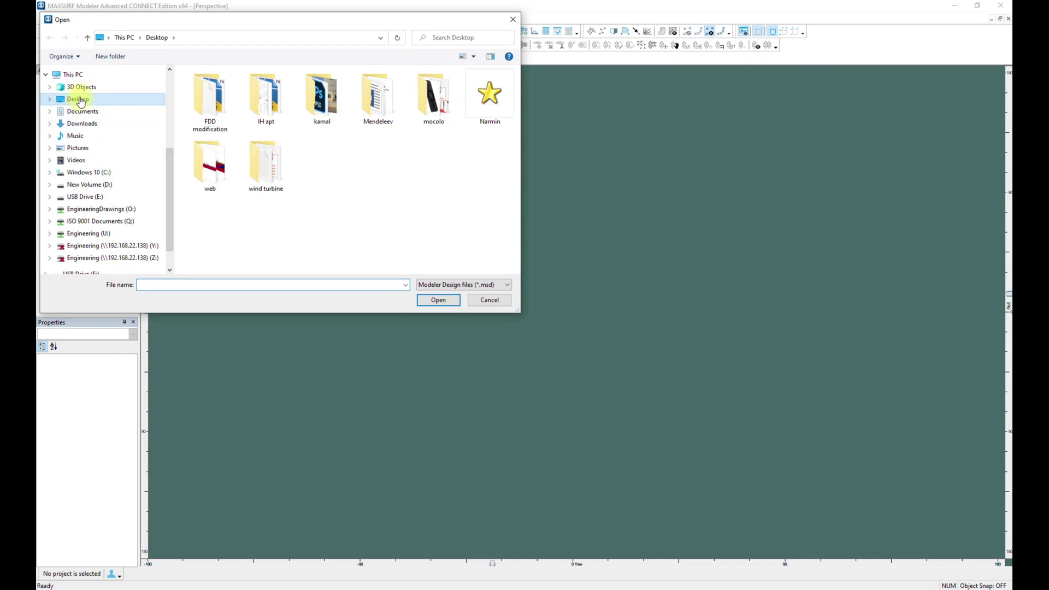
Dismiss the Open dialog and import the container vessel .3dm file without a project
{"action": "left_click", "coordinate": [512, 19]}
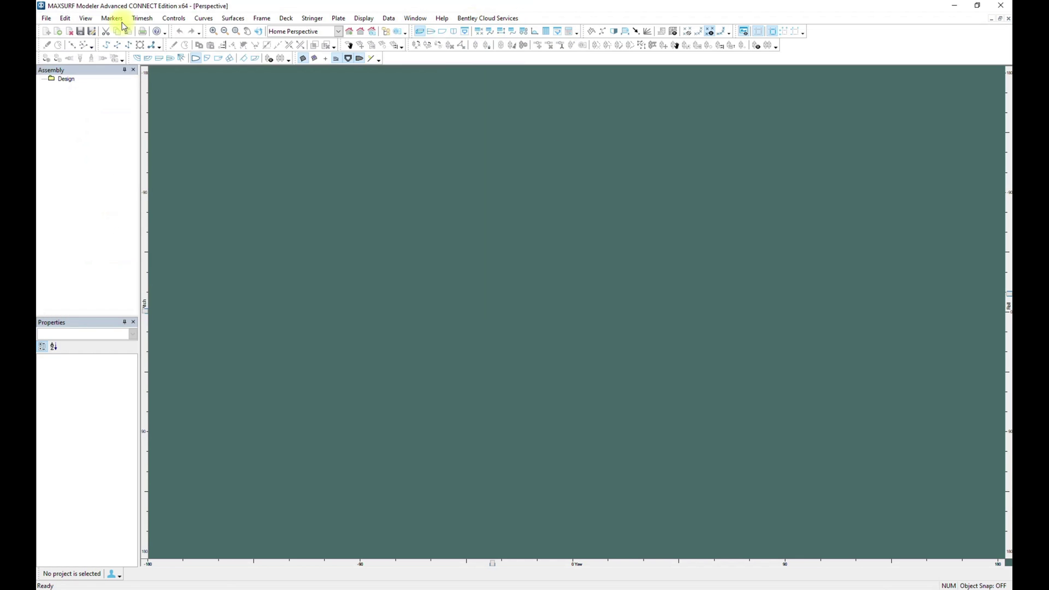
{"action": "left_click", "coordinate": [47, 19]}
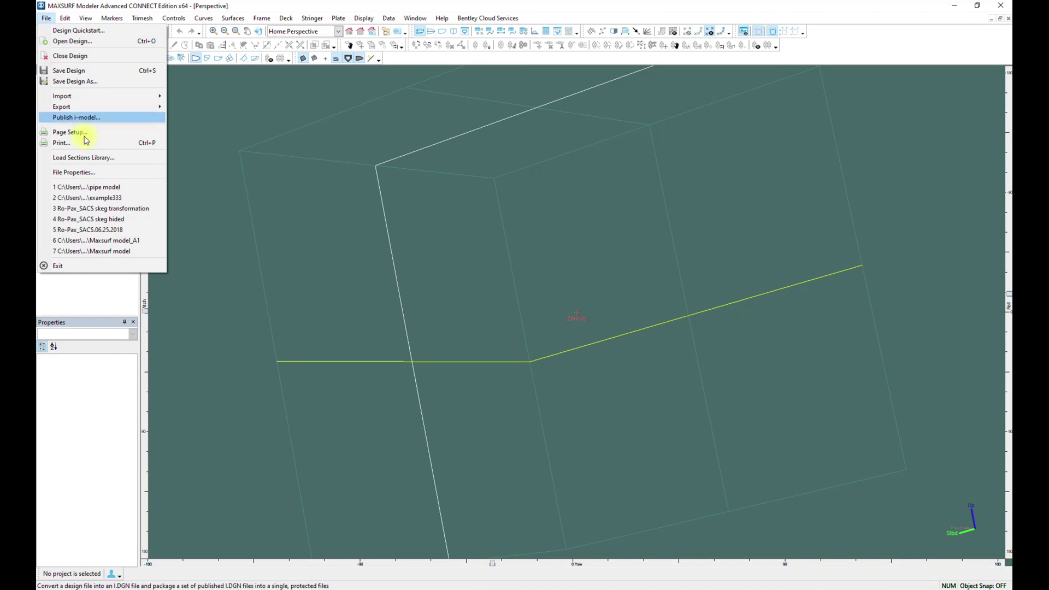
{"action": "mouse_move", "coordinate": [109, 97]}
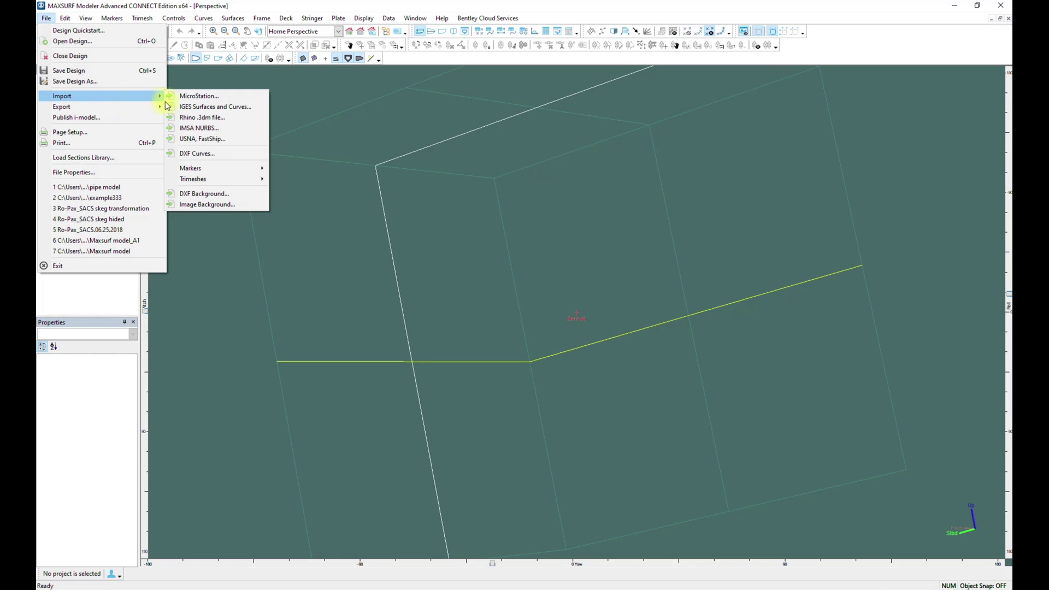
{"action": "left_click", "coordinate": [190, 119]}
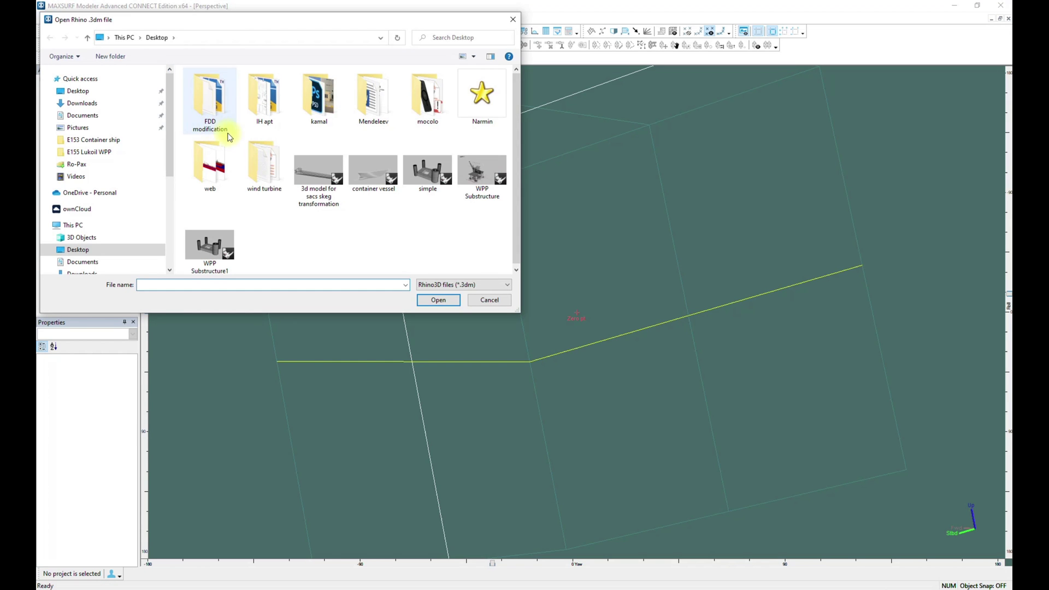
{"action": "left_click", "coordinate": [378, 191]}
{"action": "left_click", "coordinate": [437, 300]}
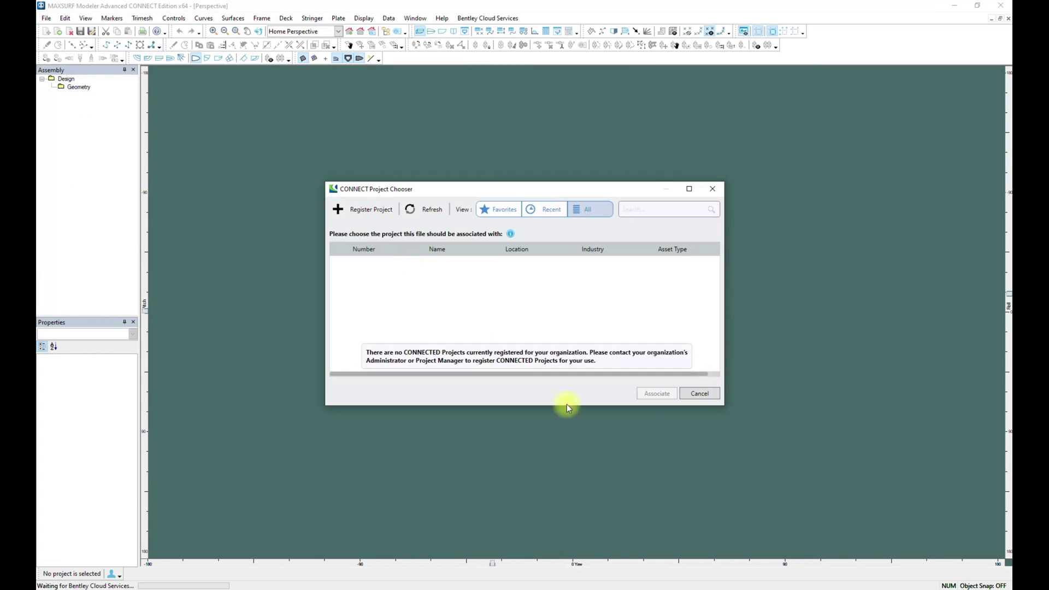
{"action": "left_click", "coordinate": [697, 394]}
{"action": "scroll", "coordinate": [592, 296], "scroll_direction": "up", "scroll_amount": 3}
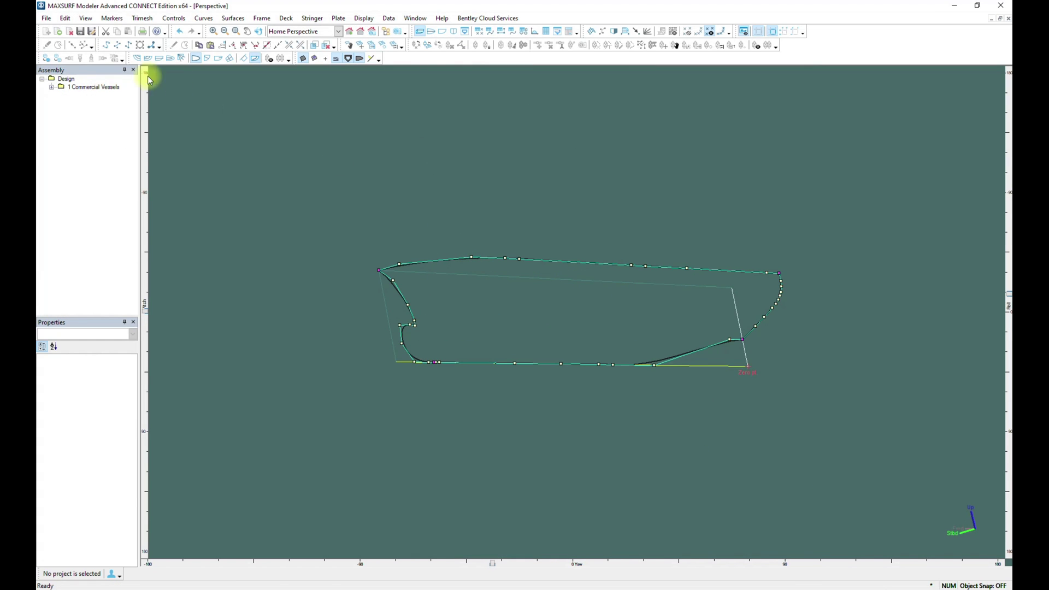
Shade the hull and select SurfaceNum1 under '2 loft surface' to show its properties
{"action": "left_click", "coordinate": [46, 58]}
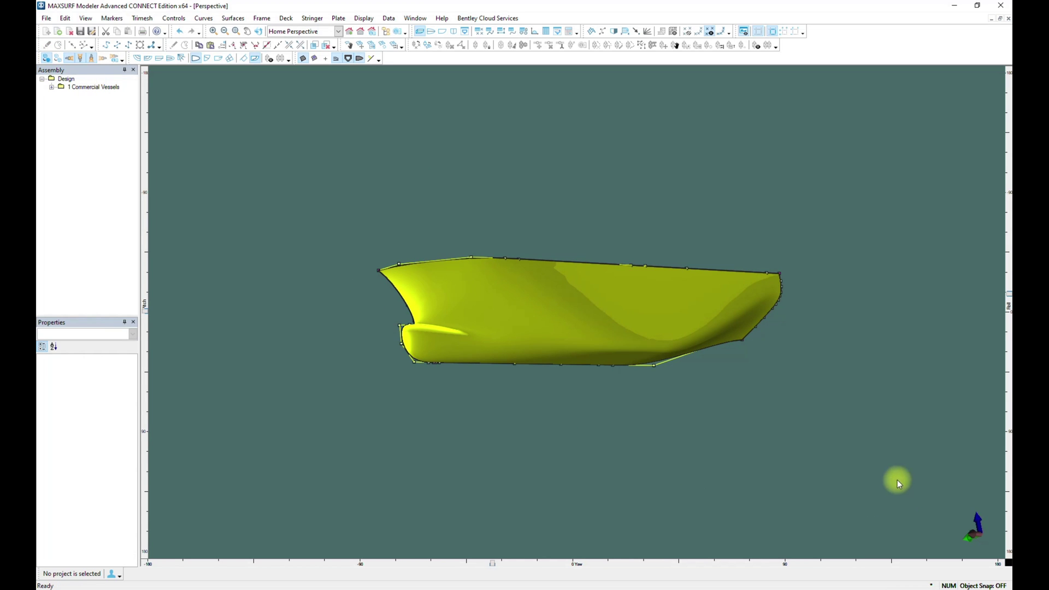
{"action": "scroll", "coordinate": [492, 320], "scroll_direction": "up", "scroll_amount": 3}
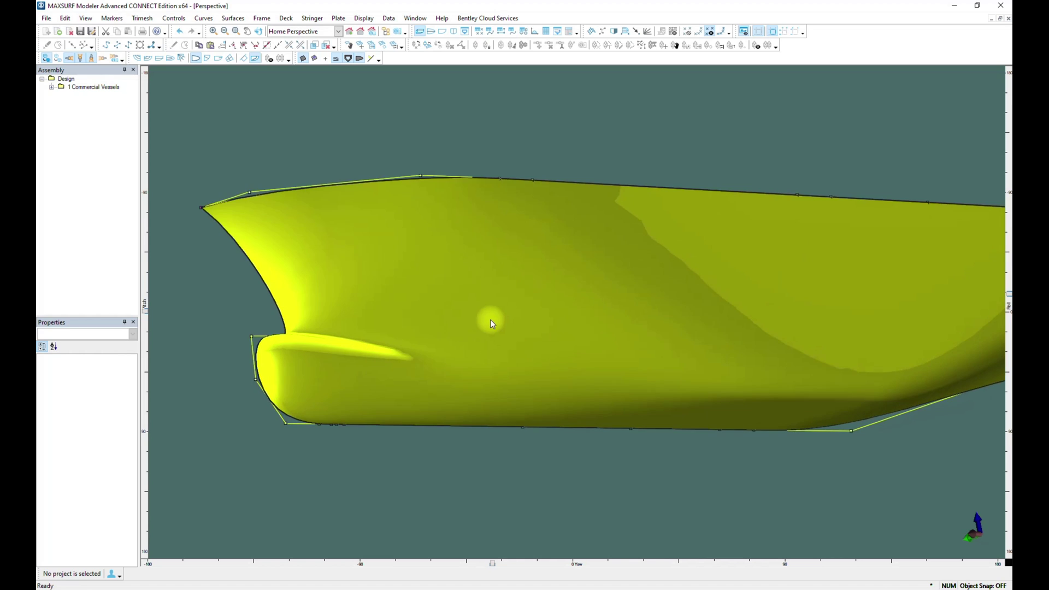
{"action": "scroll", "coordinate": [500, 311], "scroll_direction": "down", "scroll_amount": 2}
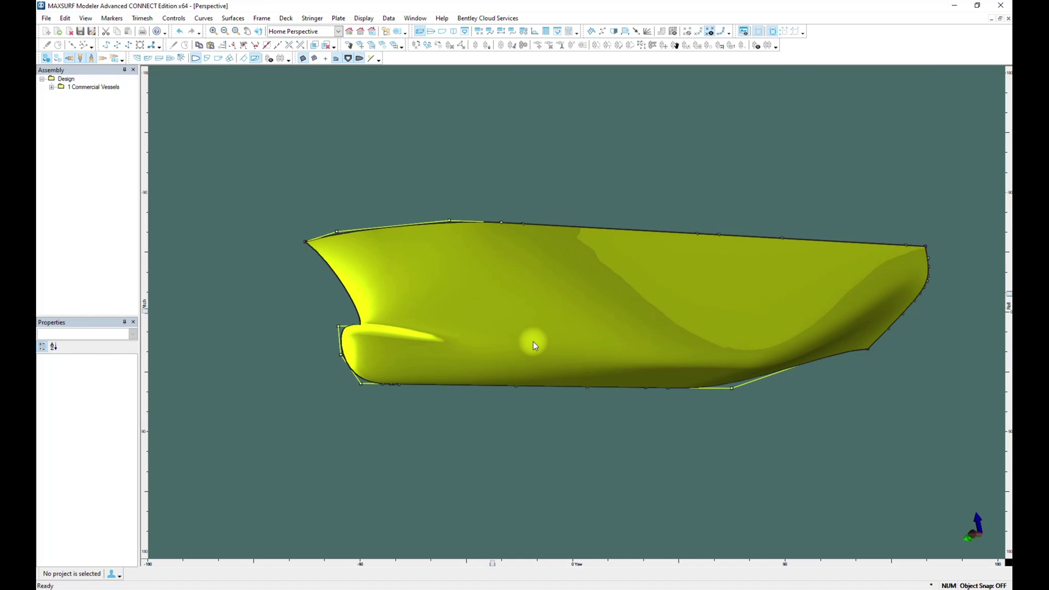
{"action": "left_click", "coordinate": [466, 292]}
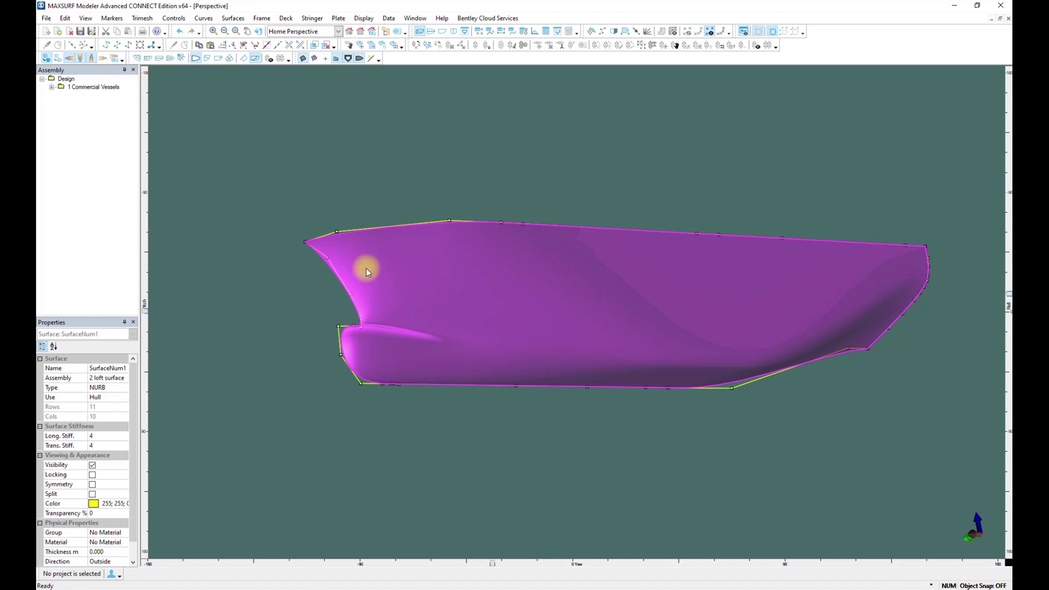
{"action": "left_click", "coordinate": [52, 88]}
{"action": "left_click", "coordinate": [68, 104]}
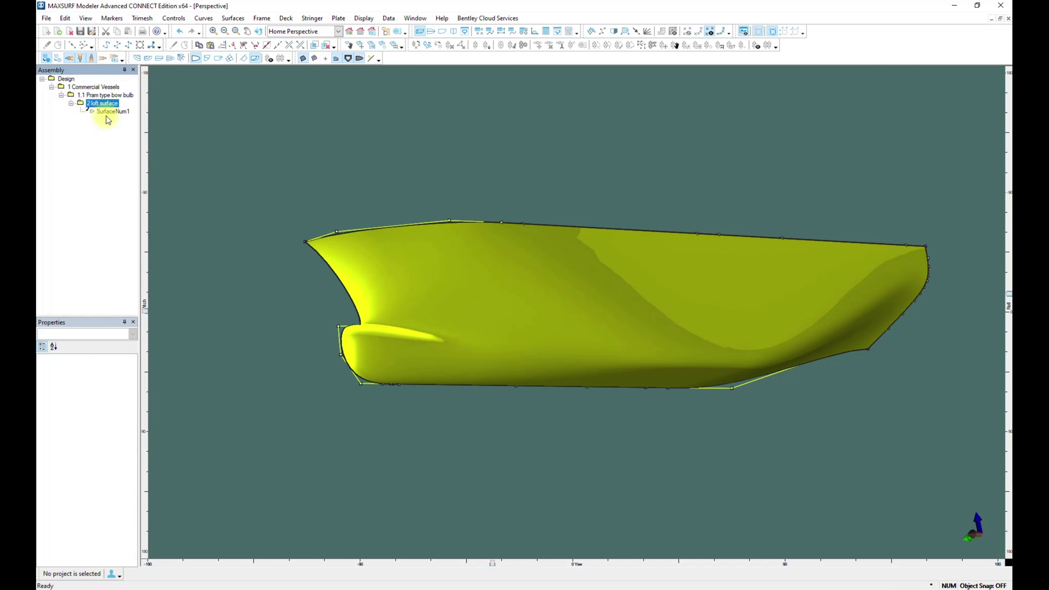
{"action": "left_click", "coordinate": [109, 111]}
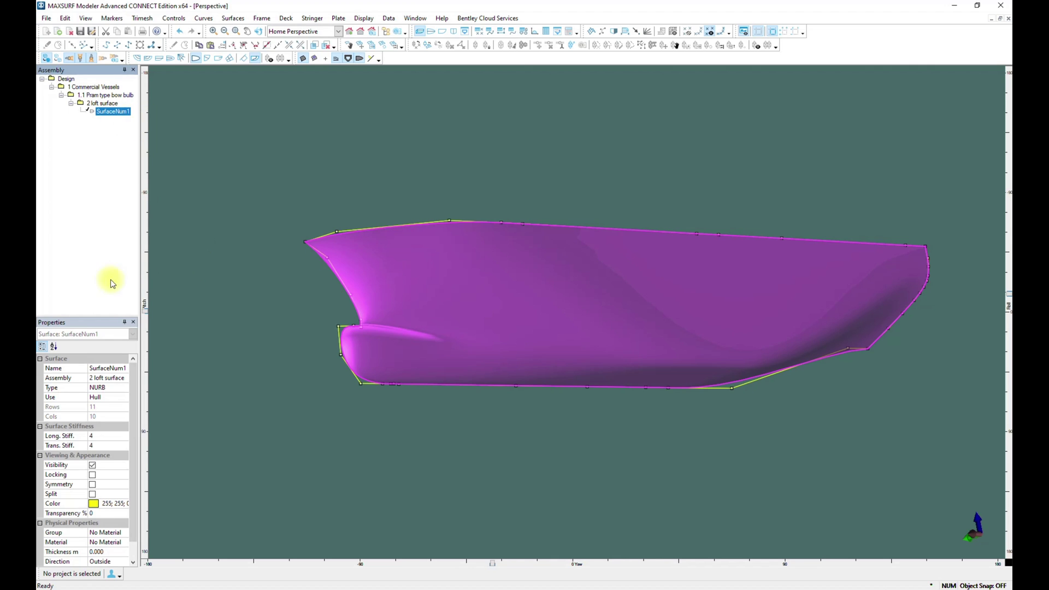
Enable Symmetry on SurfaceNum1, turn to a full side view, then switch back to Rhino
{"action": "left_click", "coordinate": [91, 486]}
{"action": "left_click", "coordinate": [595, 423]}
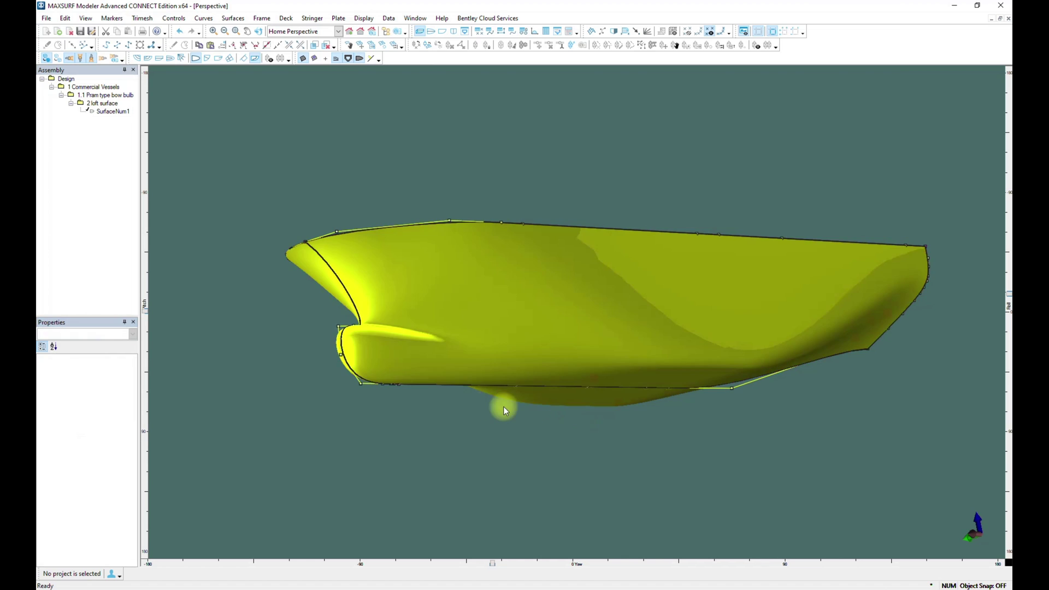
{"action": "left_click_drag", "start_coordinate": [503, 407], "coordinate": [443, 385]}
{"action": "left_click_drag", "start_coordinate": [493, 568], "coordinate": [595, 556]}
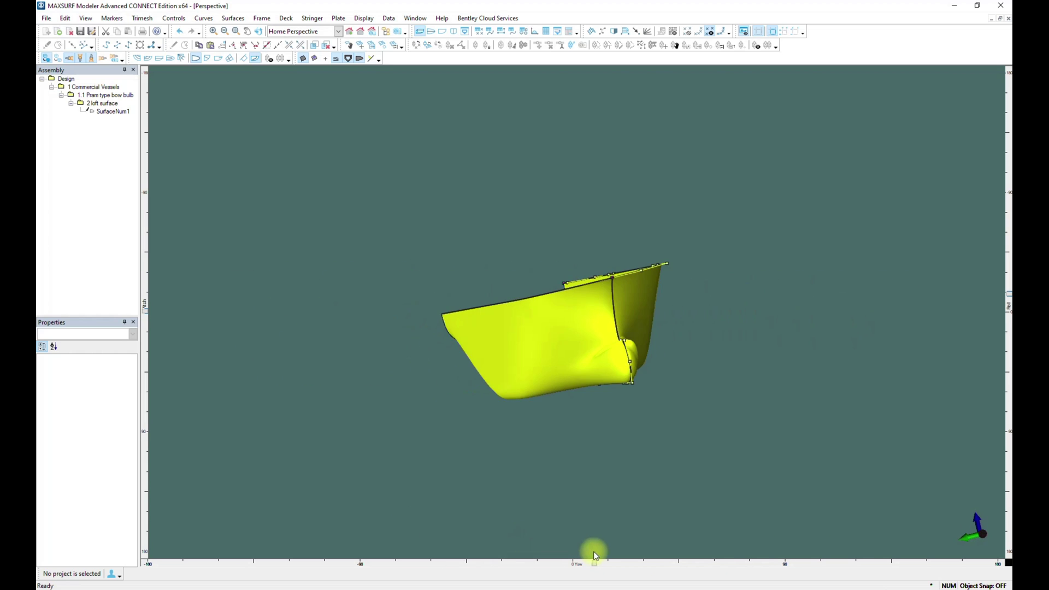
{"action": "mouse_move", "coordinate": [630, 520]}
{"action": "left_mouse_down"}
{"action": "mouse_move", "coordinate": [592, 565]}
{"action": "mouse_move", "coordinate": [464, 556]}
{"action": "mouse_move", "coordinate": [437, 544]}
{"action": "mouse_move", "coordinate": [649, 552]}
{"action": "mouse_move", "coordinate": [456, 525]}
{"action": "mouse_move", "coordinate": [658, 527]}
{"action": "mouse_move", "coordinate": [429, 503]}
{"action": "mouse_move", "coordinate": [455, 502]}
{"action": "left_mouse_up"}
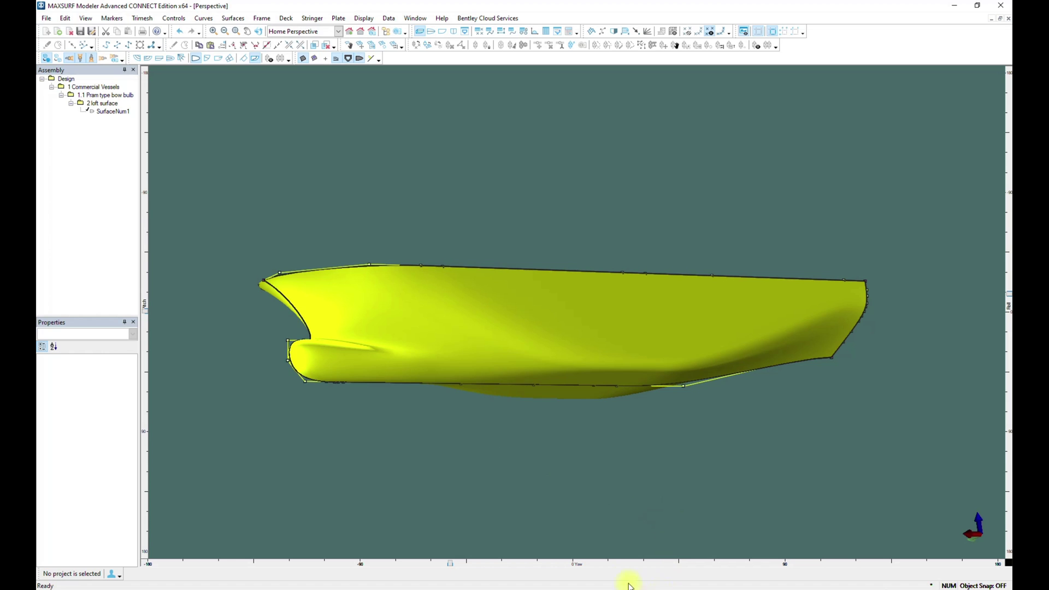
{"action": "left_click", "coordinate": [569, 570]}
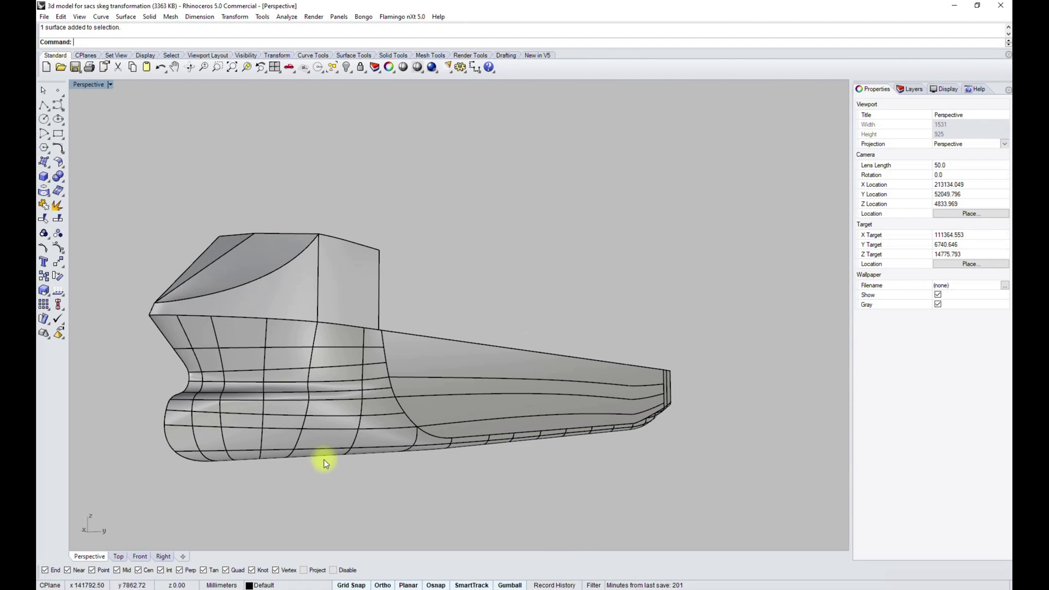
Export all 141 selected hull surfaces from Rhino as an IGES file named ro-pax
{"action": "left_click_drag", "start_coordinate": [94, 141], "coordinate": [781, 524]}
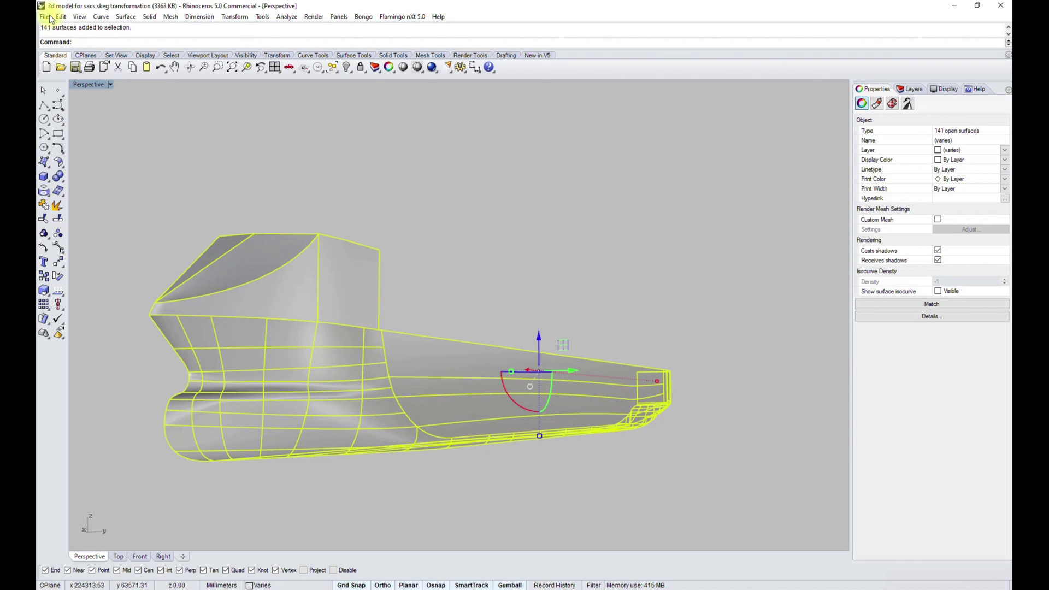
{"action": "left_click", "coordinate": [48, 17]}
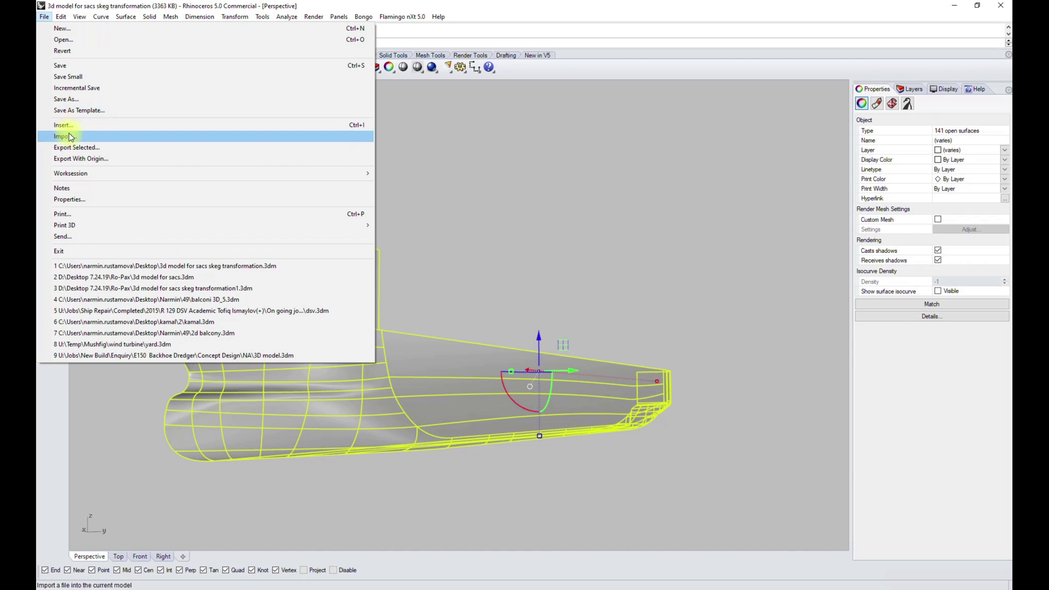
{"action": "left_click", "coordinate": [86, 148]}
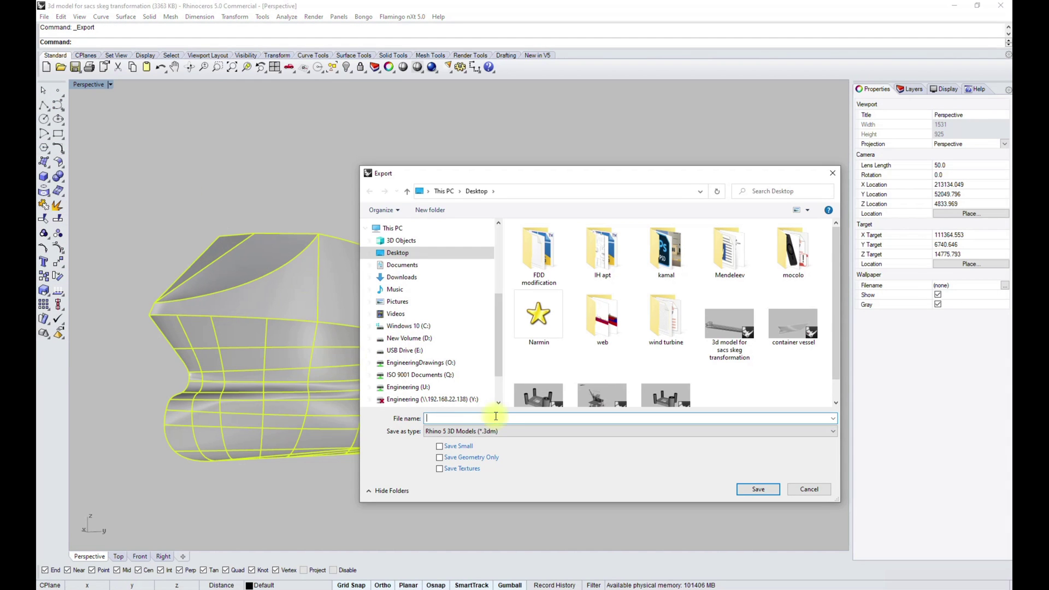
{"action": "left_click", "coordinate": [461, 432]}
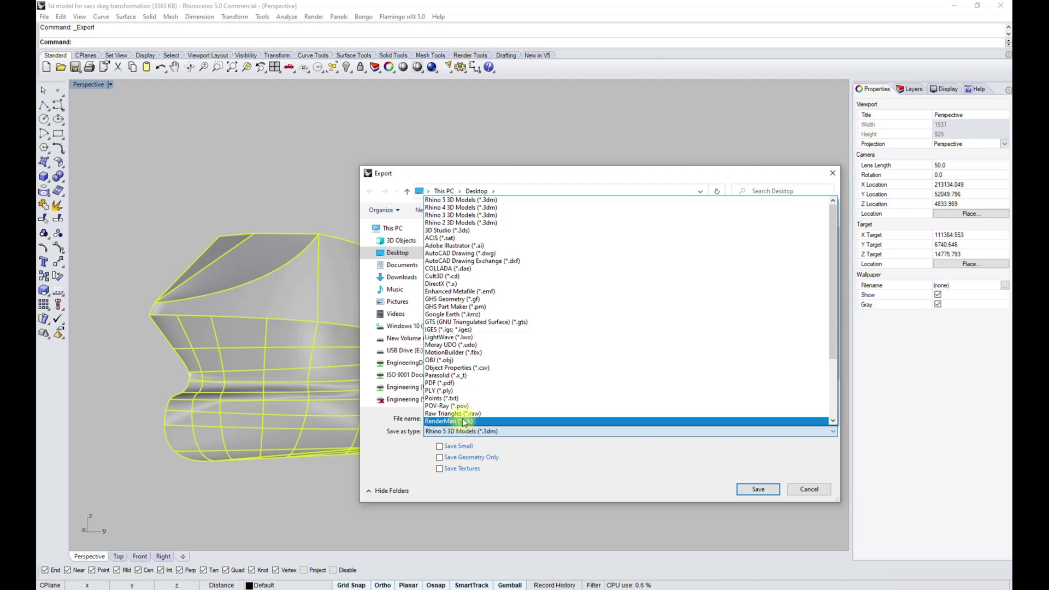
{"action": "left_click", "coordinate": [480, 329]}
{"action": "left_click", "coordinate": [478, 418]}
{"action": "type", "text": "ro-"}
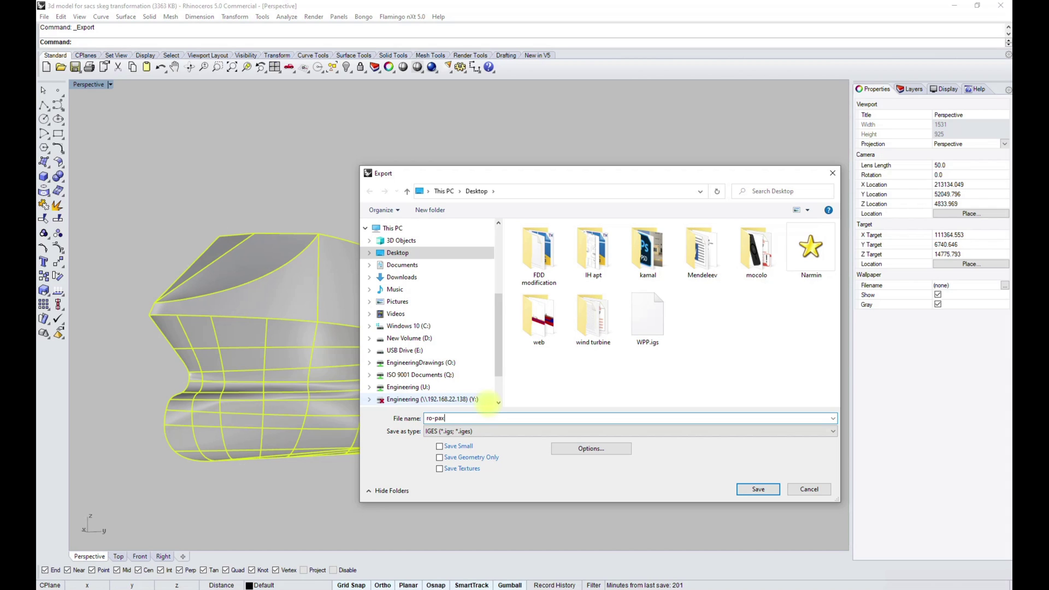
{"action": "type", "text": "pax"}
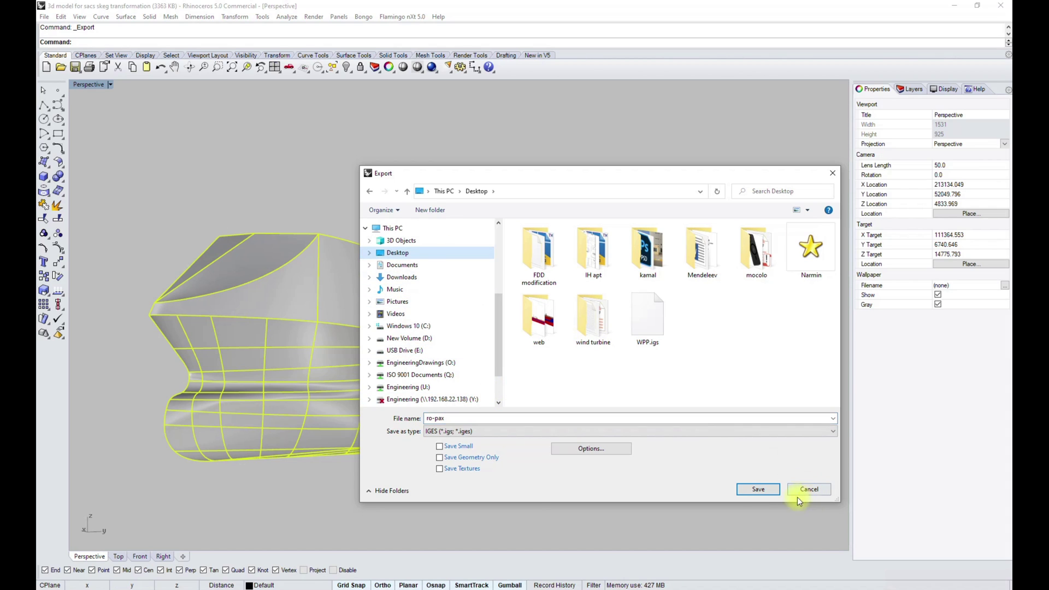
{"action": "left_click", "coordinate": [751, 490]}
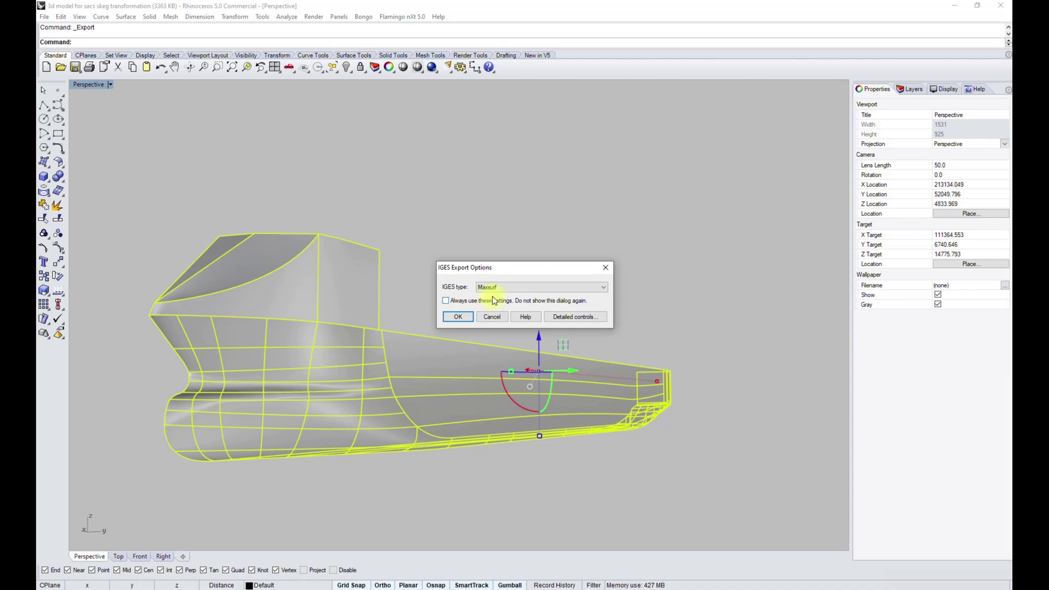
Keep the IGES type set to Maxsurf and confirm the export options
{"action": "left_click", "coordinate": [494, 288]}
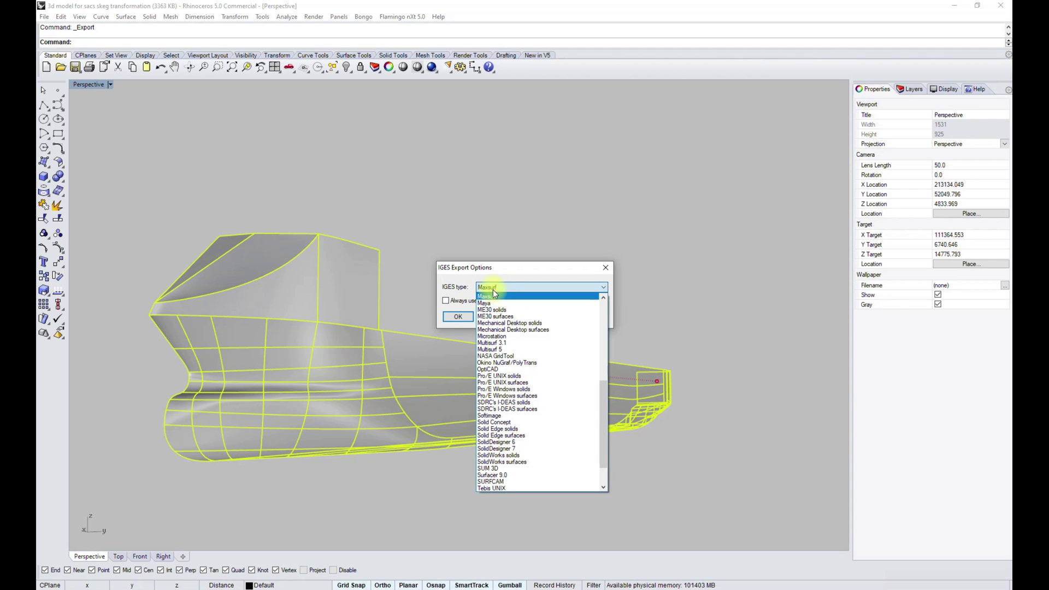
{"action": "left_click", "coordinate": [484, 296]}
{"action": "left_click", "coordinate": [454, 317]}
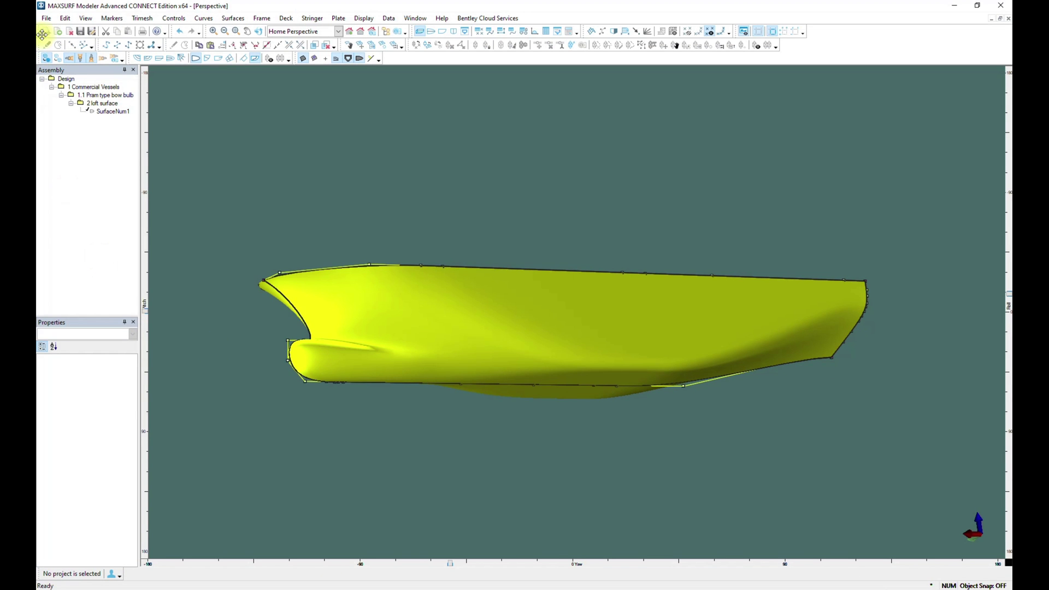
Close the current MAXSURF design without saving changes
{"action": "left_click", "coordinate": [46, 19]}
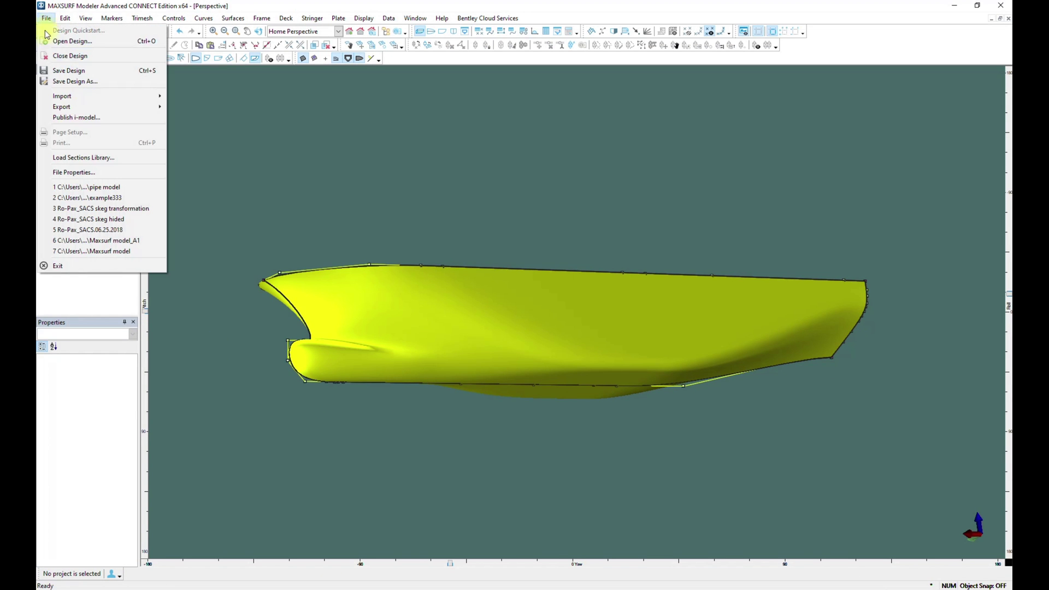
{"action": "left_click", "coordinate": [65, 57]}
{"action": "left_click", "coordinate": [533, 321]}
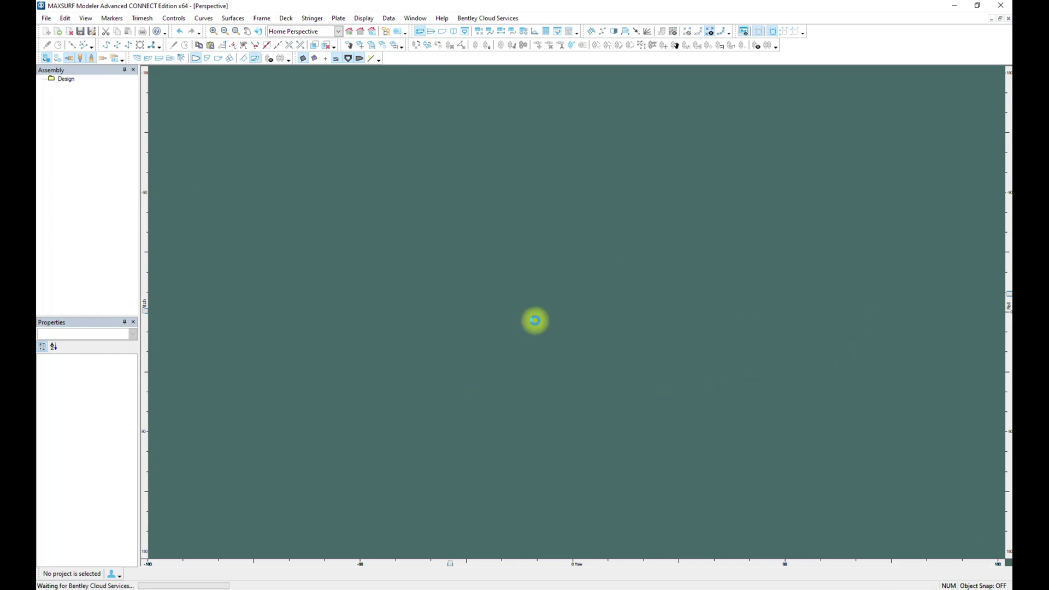
Import ro-pax.igs as IGES surfaces, accept the default import options, and skip the Project Chooser
{"action": "left_click", "coordinate": [46, 18]}
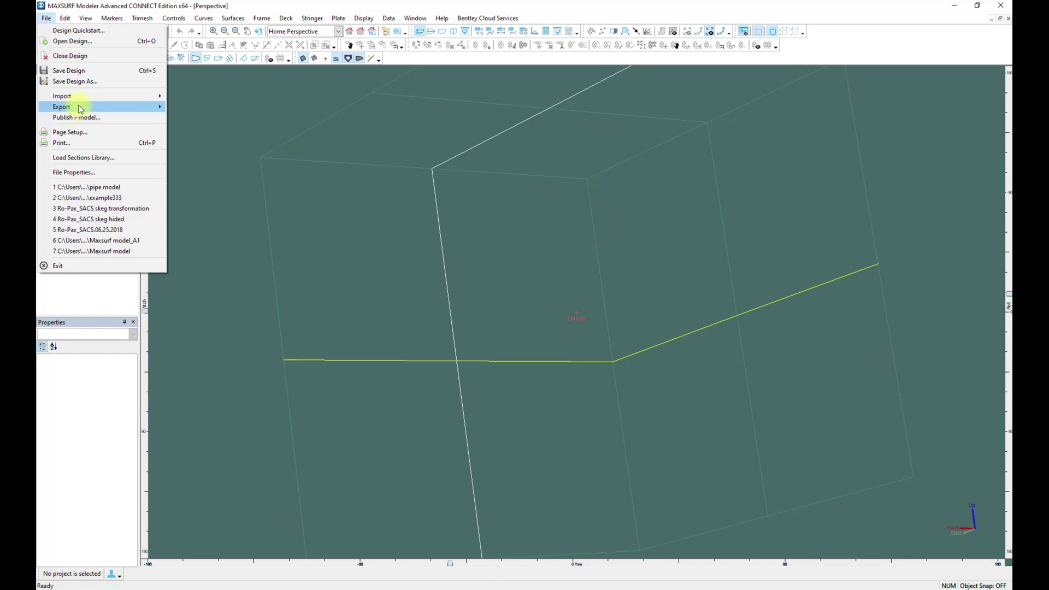
{"action": "mouse_move", "coordinate": [82, 96]}
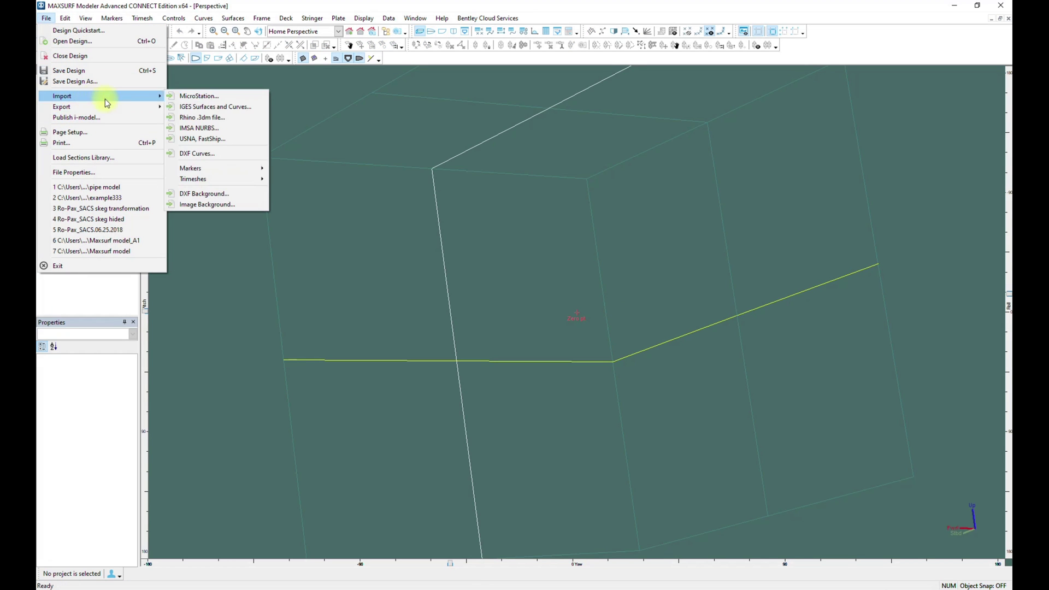
{"action": "left_click", "coordinate": [215, 109]}
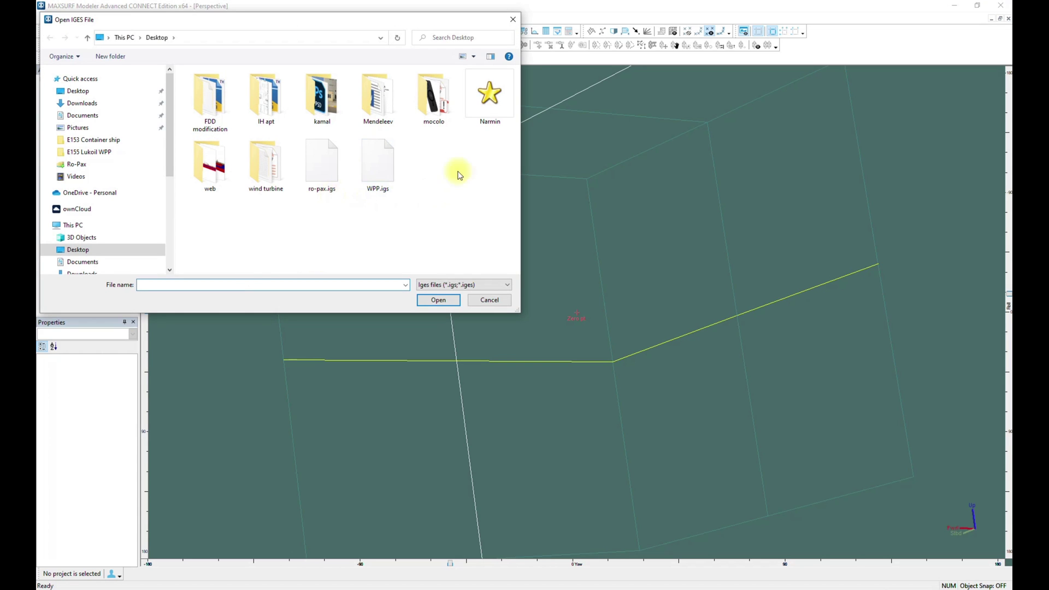
{"action": "left_click", "coordinate": [323, 164]}
{"action": "left_click", "coordinate": [438, 301]}
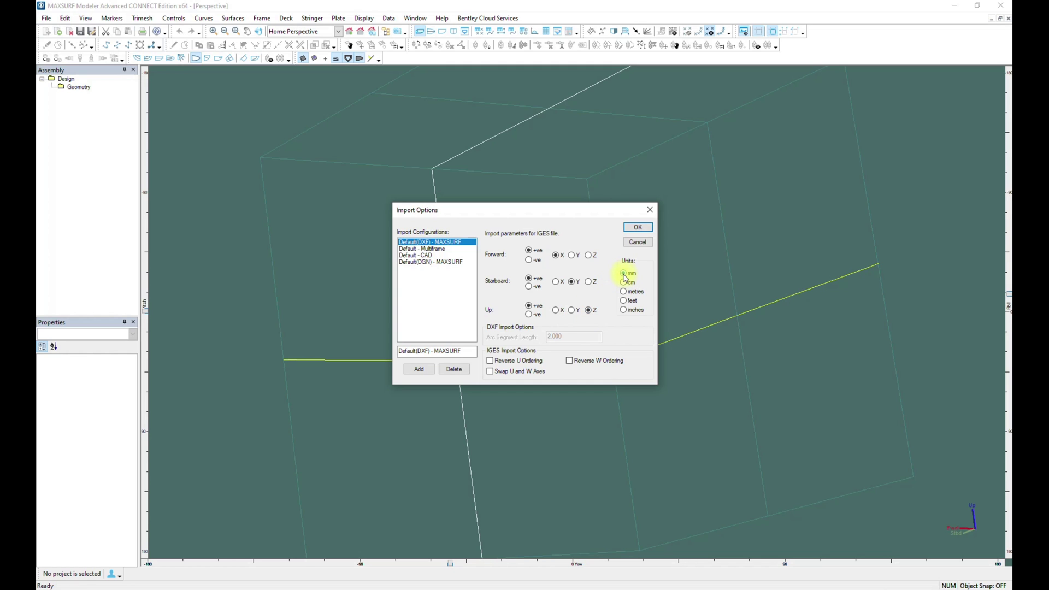
{"action": "left_click", "coordinate": [637, 228]}
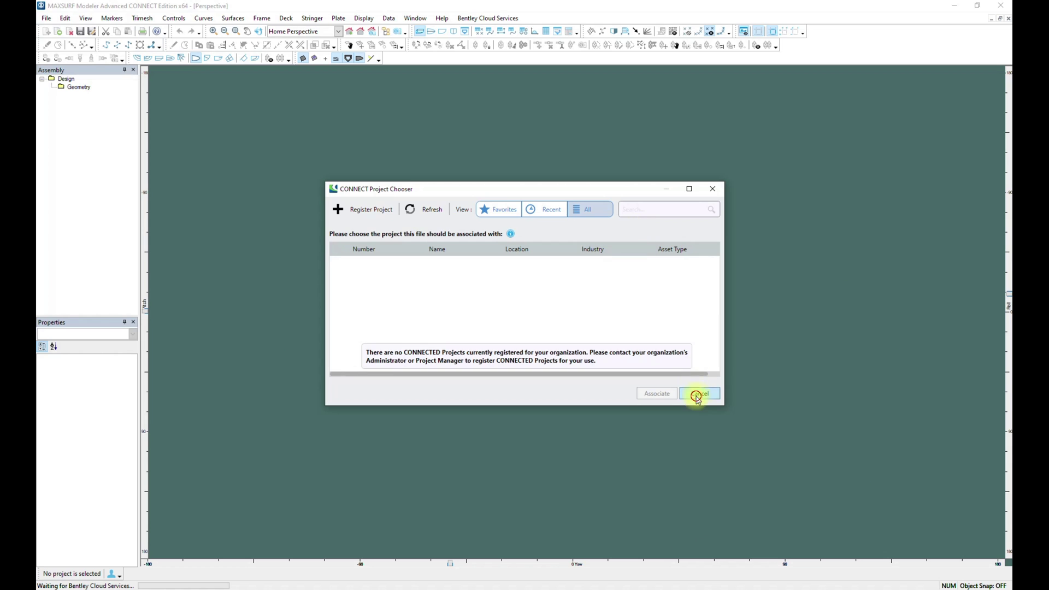
{"action": "left_click", "coordinate": [699, 394]}
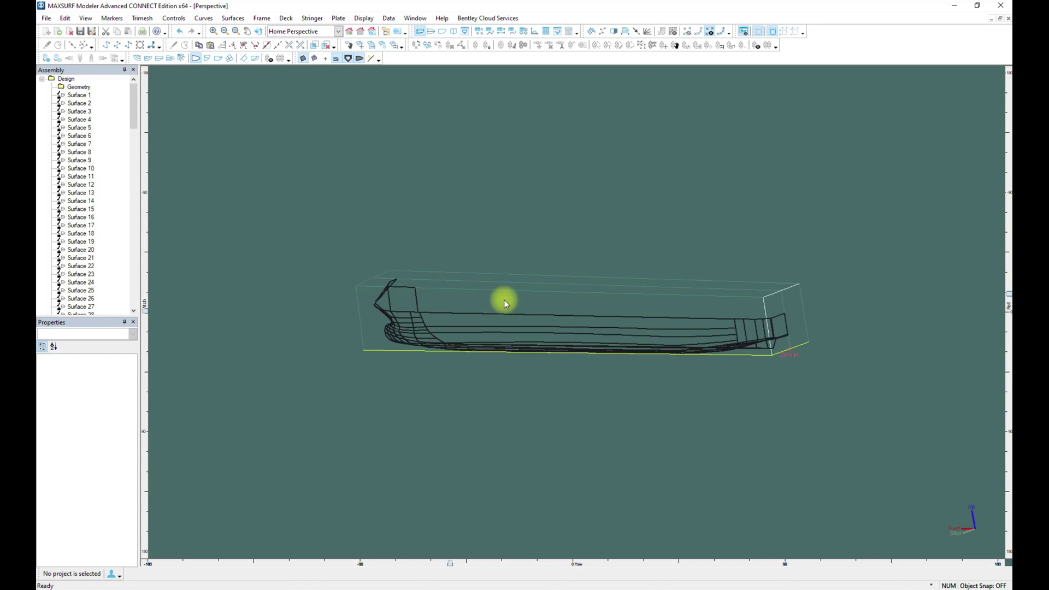
Shade the imported hull, turn it about 180° and roll the view so the deck faces the viewer
{"action": "left_click", "coordinate": [47, 58]}
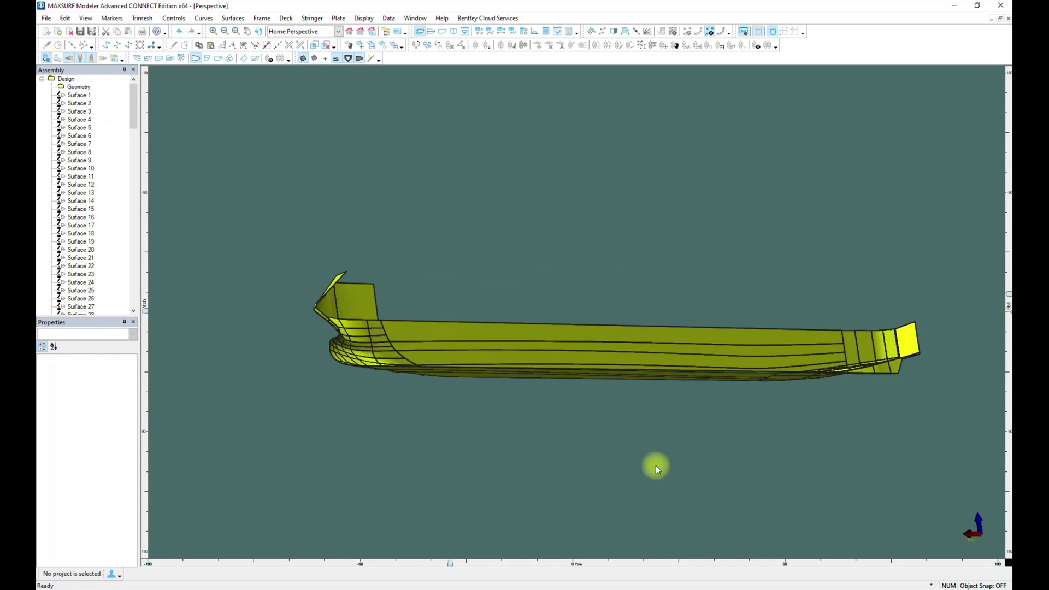
{"action": "mouse_move", "coordinate": [451, 566]}
{"action": "left_mouse_down"}
{"action": "mouse_move", "coordinate": [830, 568]}
{"action": "mouse_move", "coordinate": [848, 586]}
{"action": "mouse_move", "coordinate": [885, 571]}
{"action": "mouse_move", "coordinate": [646, 543]}
{"action": "mouse_move", "coordinate": [891, 540]}
{"action": "left_mouse_up"}
{"action": "left_click_drag", "start_coordinate": [1005, 441], "coordinate": [1007, 337]}
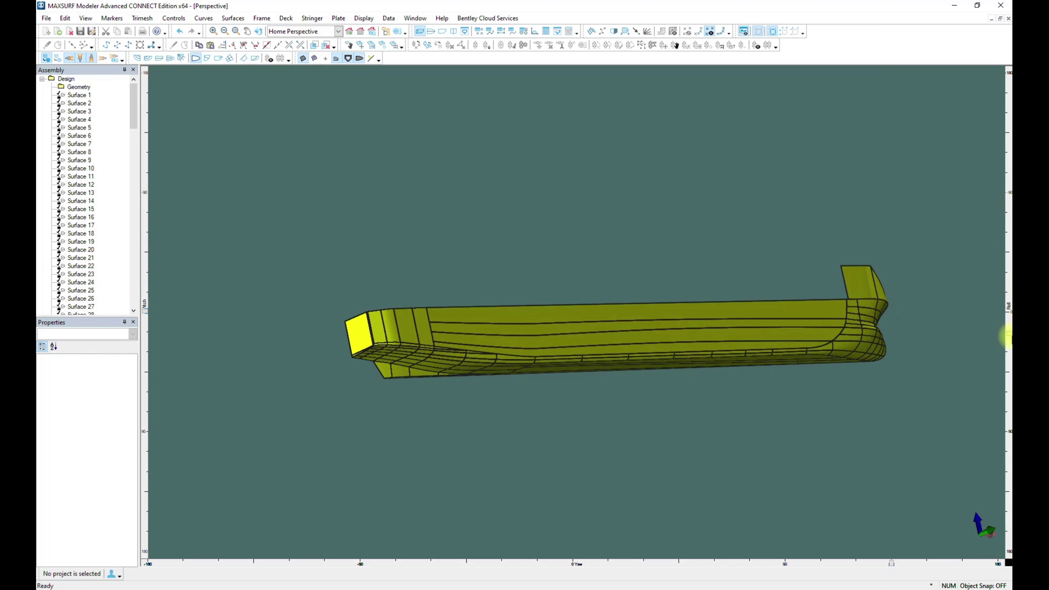
Select Surface 1 through Surface 141 in the Assembly tree and enable Symmetry for them
{"action": "left_click", "coordinate": [77, 95]}
{"action": "scroll", "coordinate": [82, 156], "scroll_direction": "down", "scroll_amount": 17}
{"action": "scroll", "coordinate": [91, 245], "scroll_direction": "down", "scroll_amount": 20}
{"action": "scroll", "coordinate": [93, 270], "scroll_direction": "up", "scroll_amount": 20}
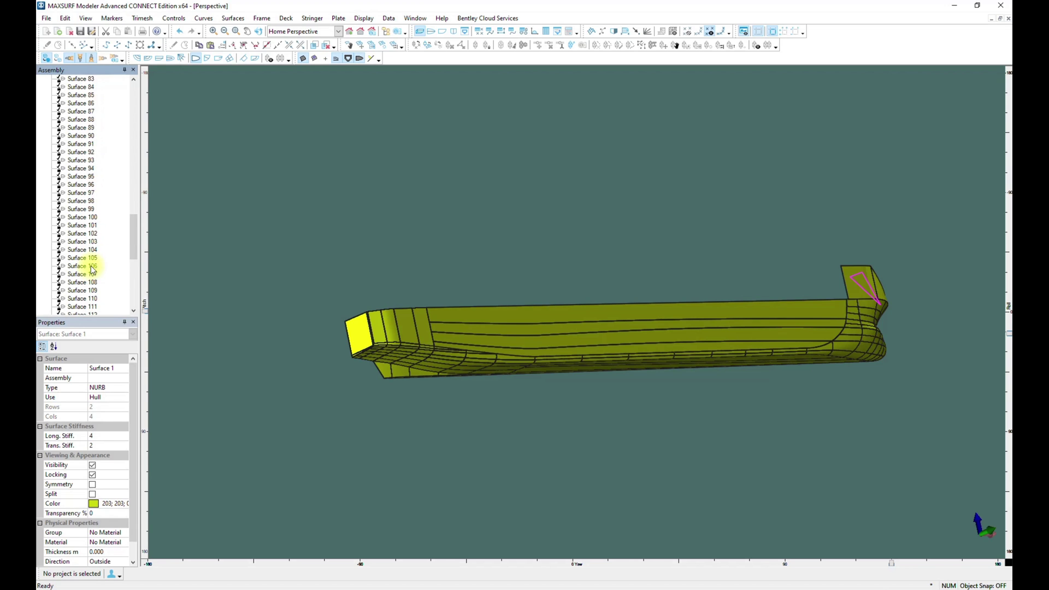
{"action": "scroll", "coordinate": [93, 198], "scroll_direction": "up", "scroll_amount": 2}
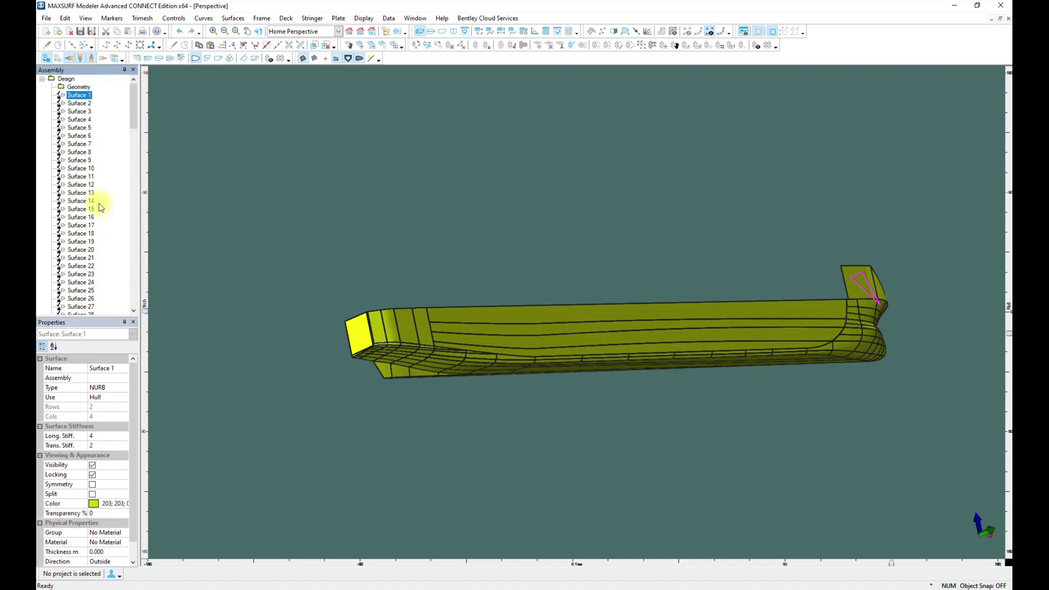
{"action": "scroll", "coordinate": [98, 233], "scroll_direction": "down", "scroll_amount": 20}
{"action": "scroll", "coordinate": [91, 282], "scroll_direction": "down", "scroll_amount": 5}
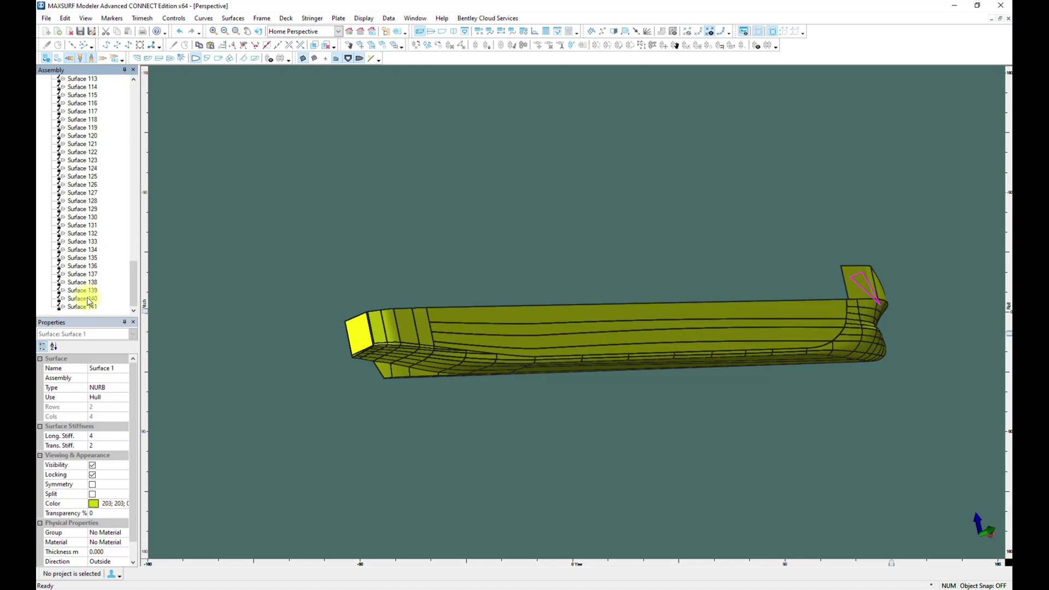
{"action": "left_click", "coordinate": [89, 307], "text": "shift"}
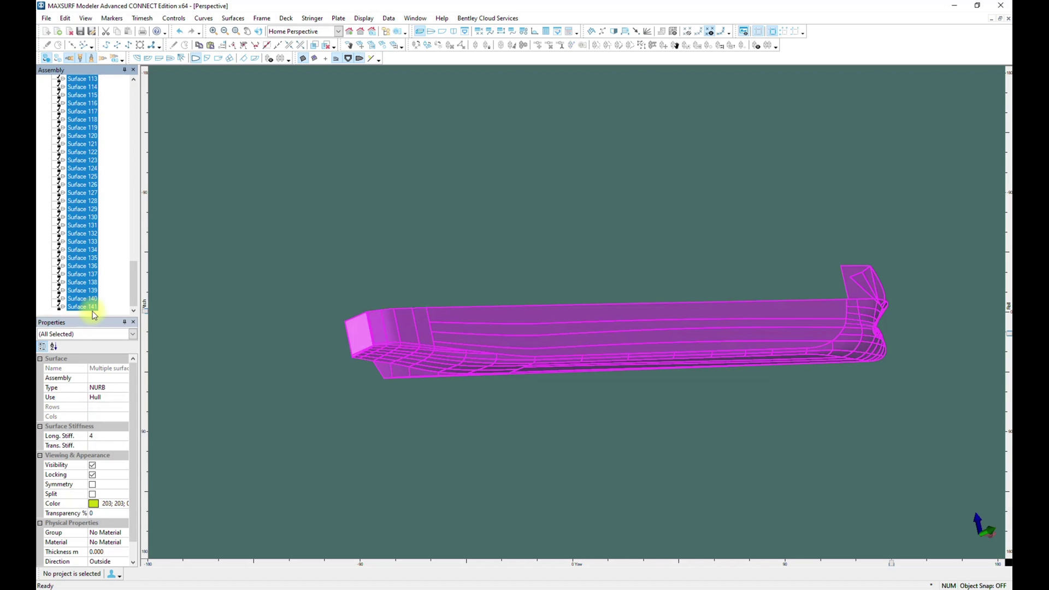
{"action": "left_click", "coordinate": [93, 486]}
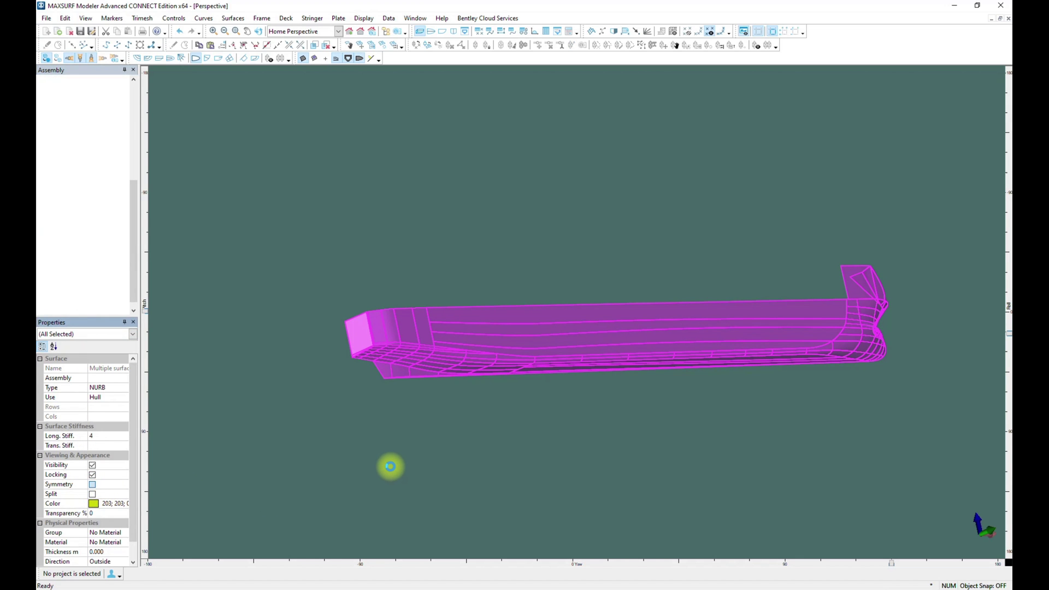